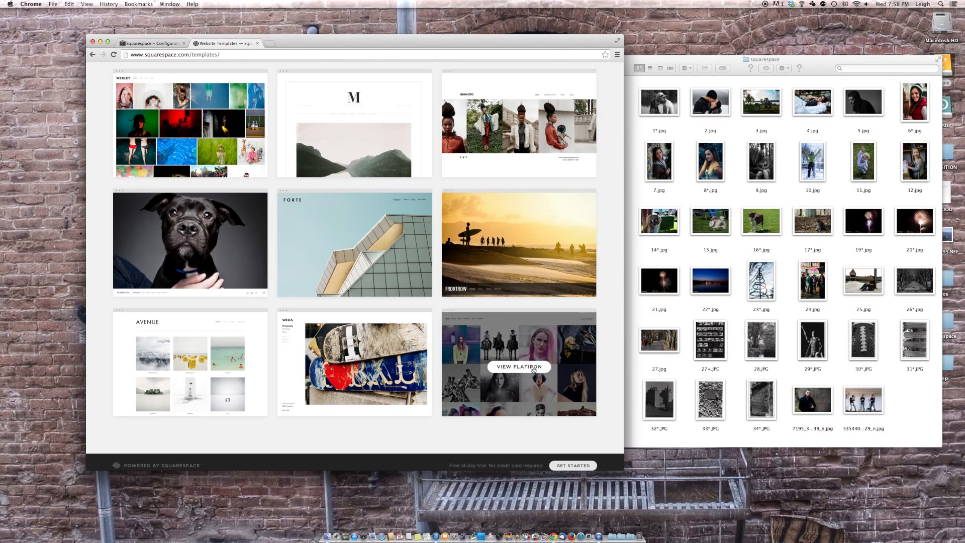
Look through the Pit Bulls (Light) and Pit Bulls (Dark) example galleries and preview the dark one on the live site
left_click(256, 44)
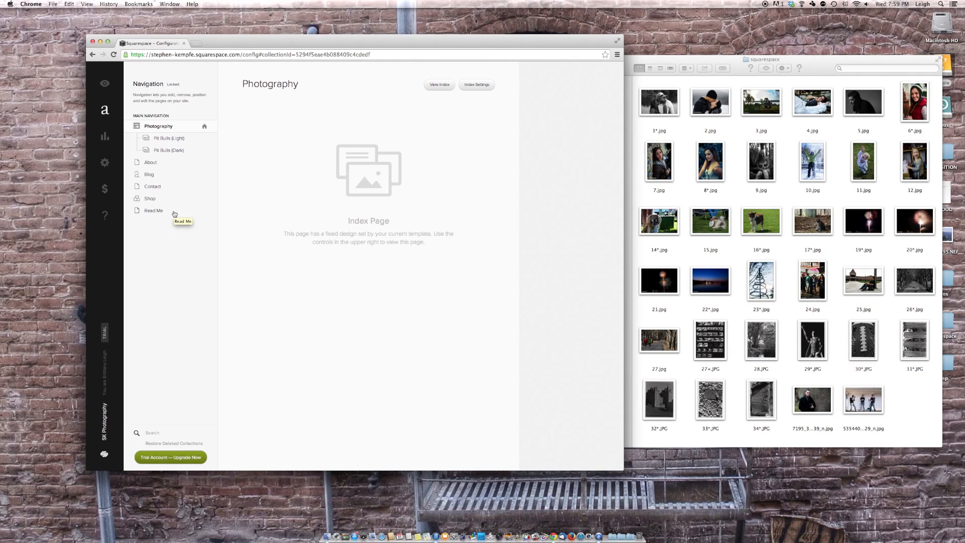
left_click(173, 141)
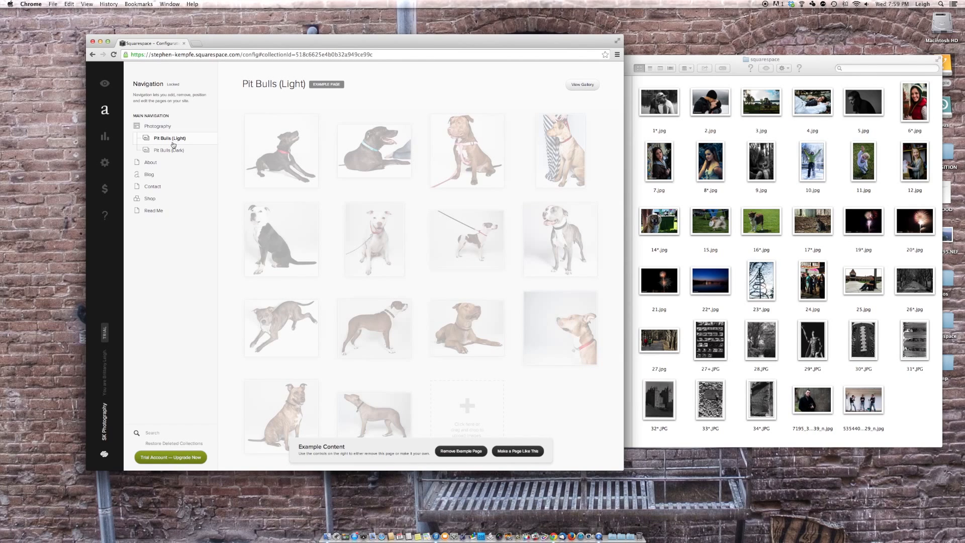
left_click(172, 151)
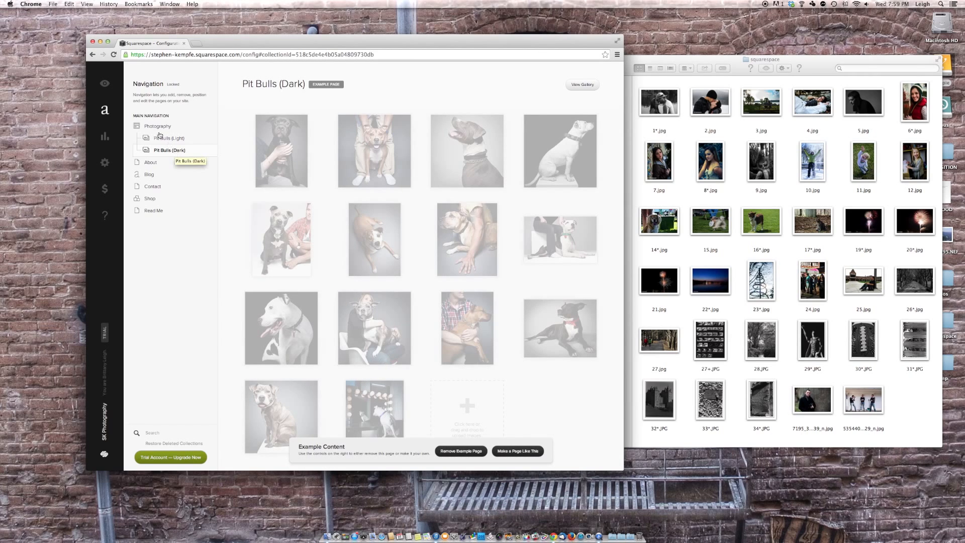
left_click(105, 83)
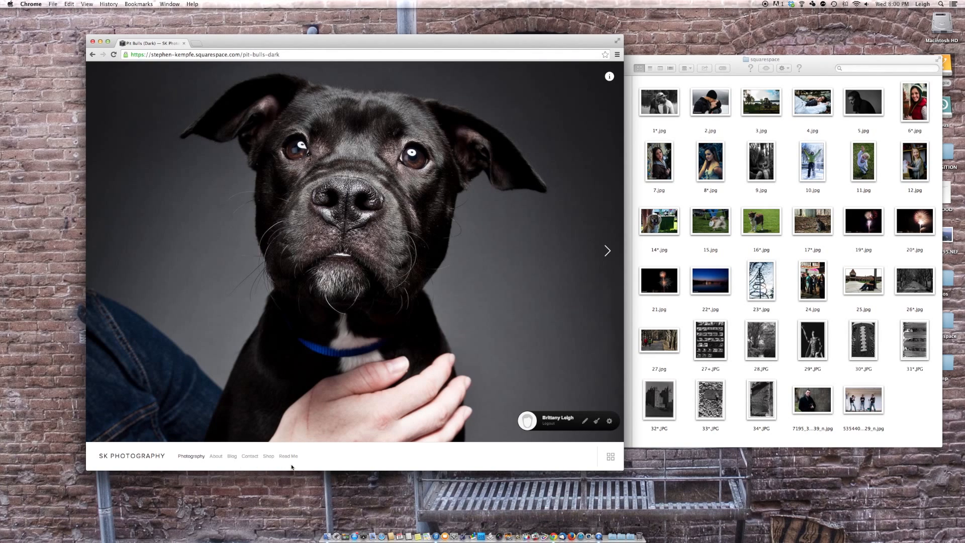
left_click(605, 255)
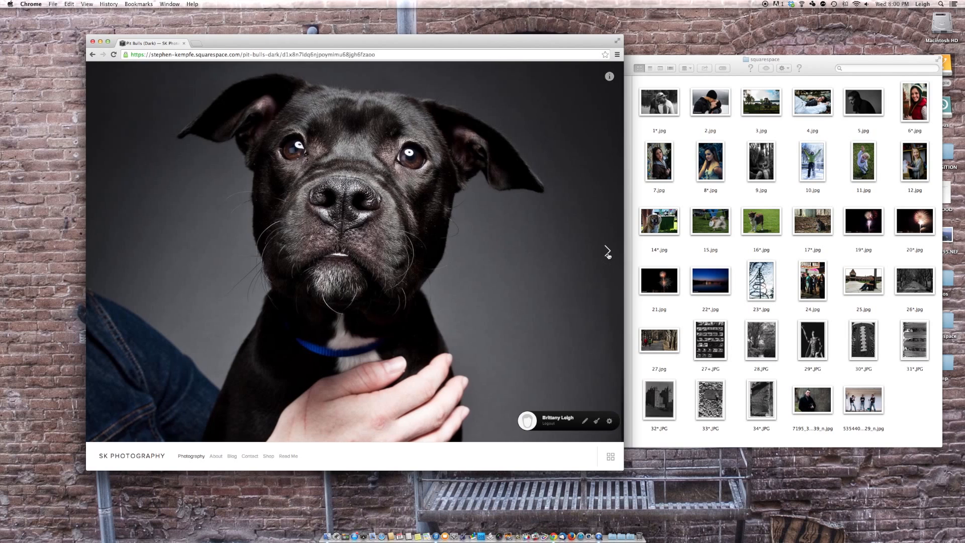
left_click(607, 255)
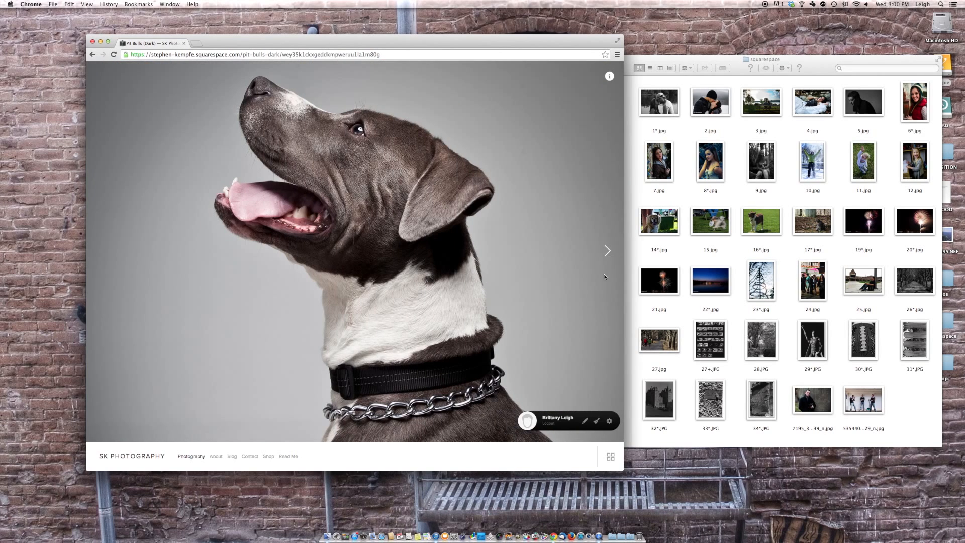
left_click(611, 456)
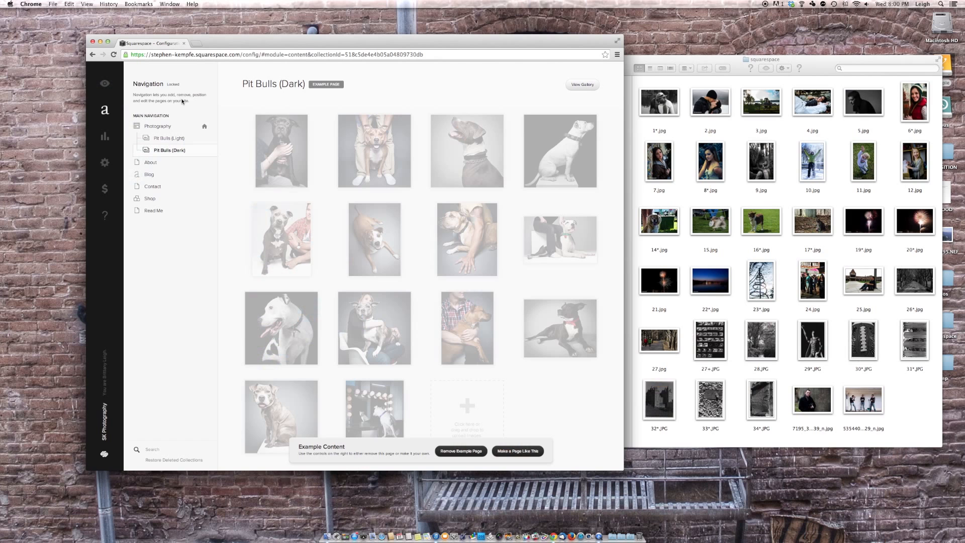
Unlock the site navigation and add a new gallery page titled Portraits to the main navigation
left_click(173, 87)
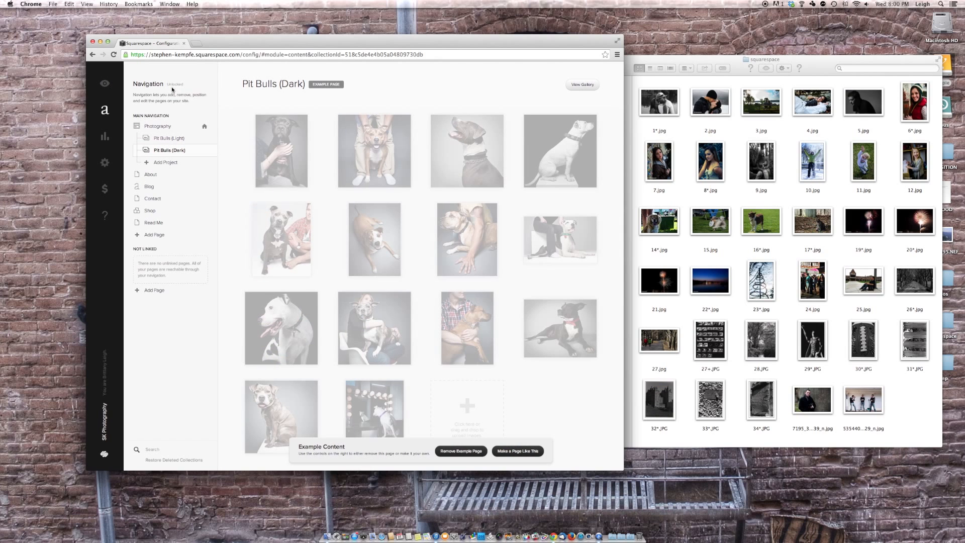
left_click(155, 235)
left_click(245, 311)
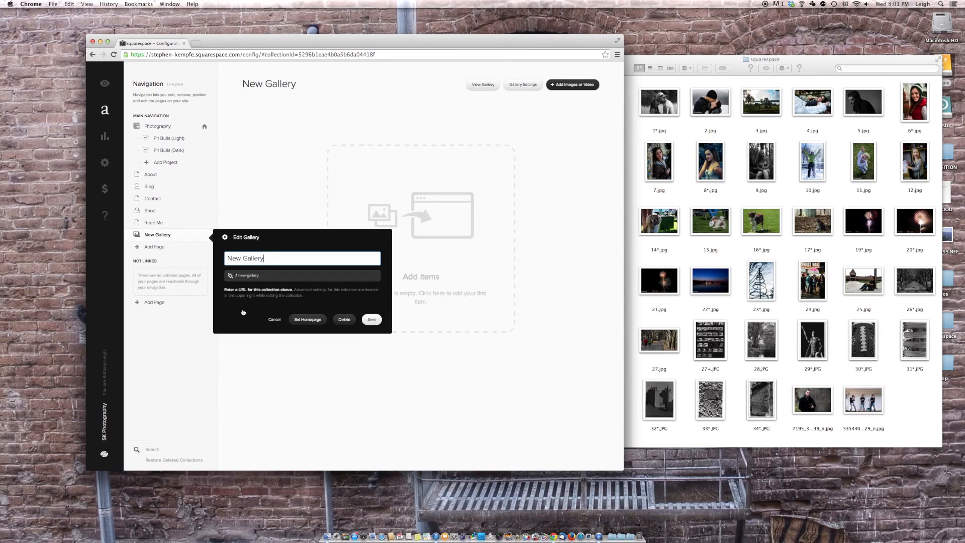
triple_click(270, 258)
type("P")
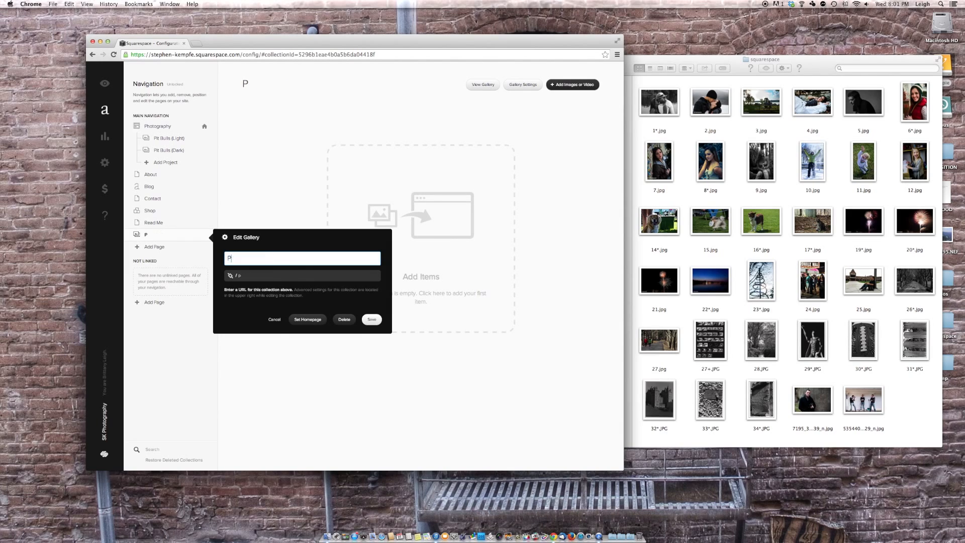
type("ortraits")
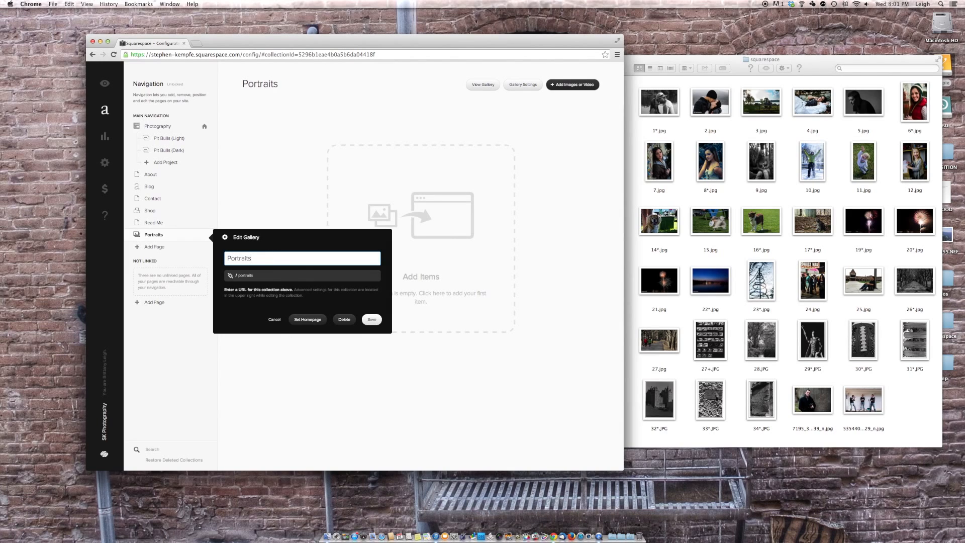
Make the Portraits gallery the site's homepage and save its page settings
left_click(306, 322)
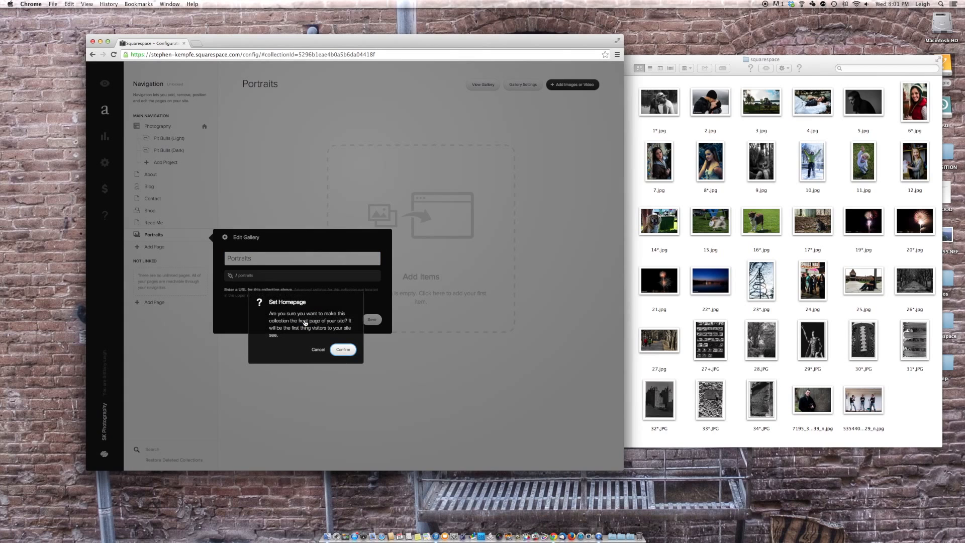
left_click(338, 350)
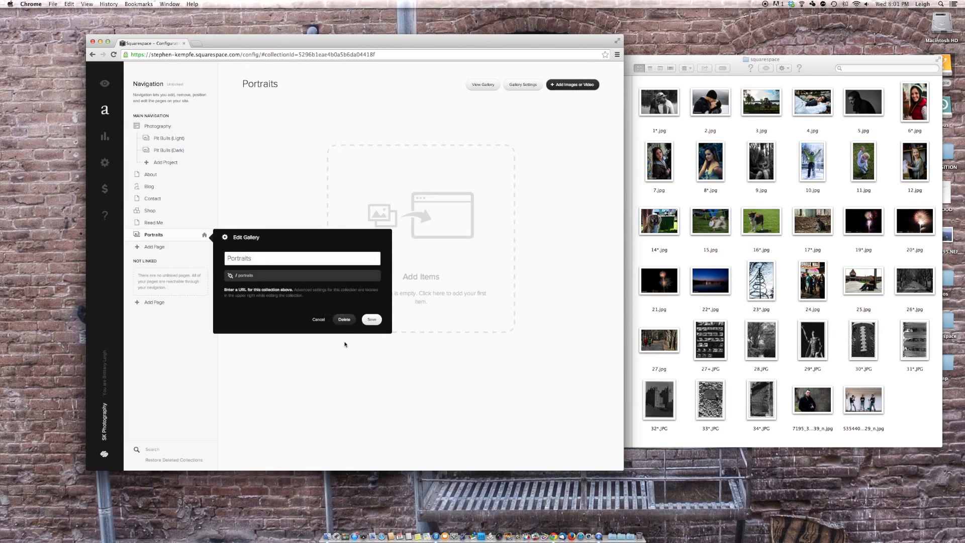
left_click(372, 320)
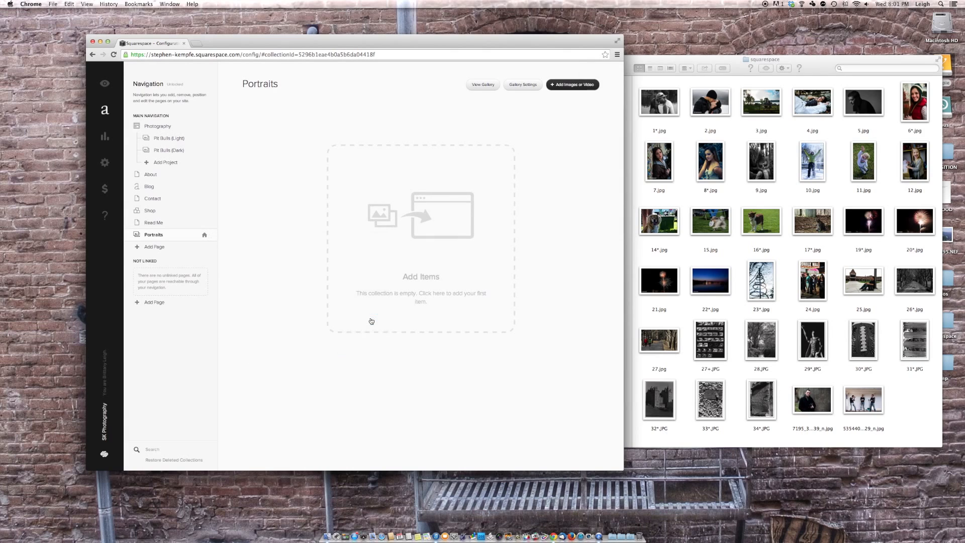
Add another gallery page to the main navigation, title it Artistry and save it
left_click(153, 247)
left_click(249, 325)
triple_click(266, 275)
type("Artistry")
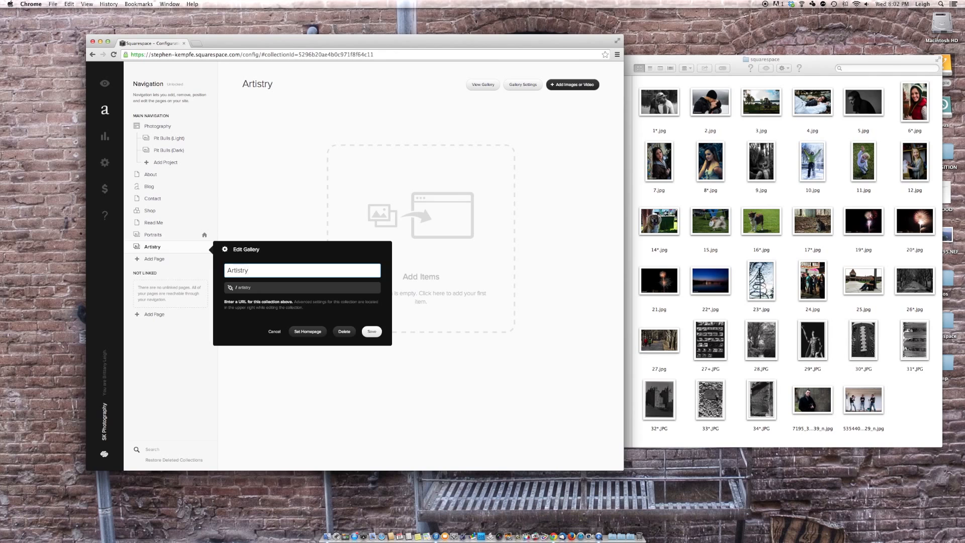
left_click(366, 331)
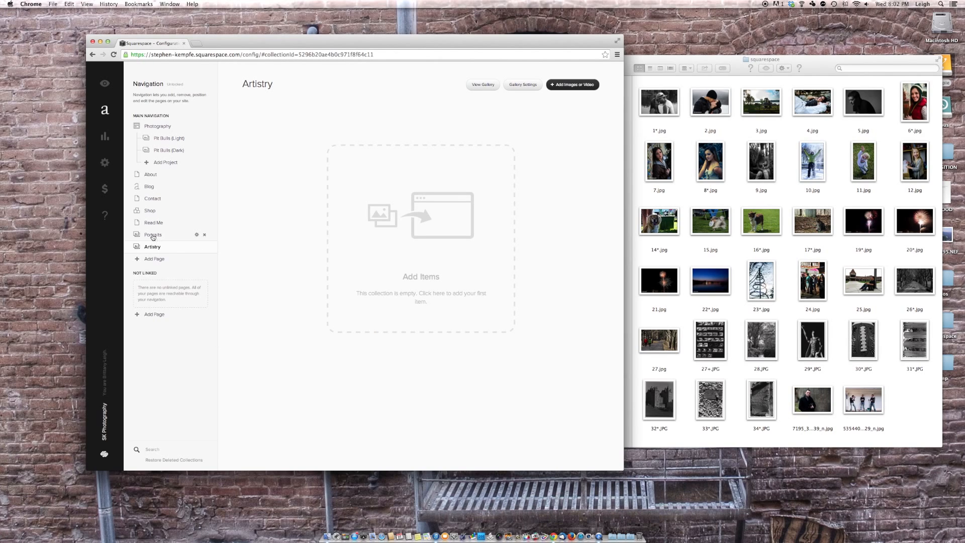
Move Portraits and Artistry to the start of the main navigation and delete the Photography index page
left_click_drag(152, 237, 154, 134)
left_click_drag(153, 246, 156, 139)
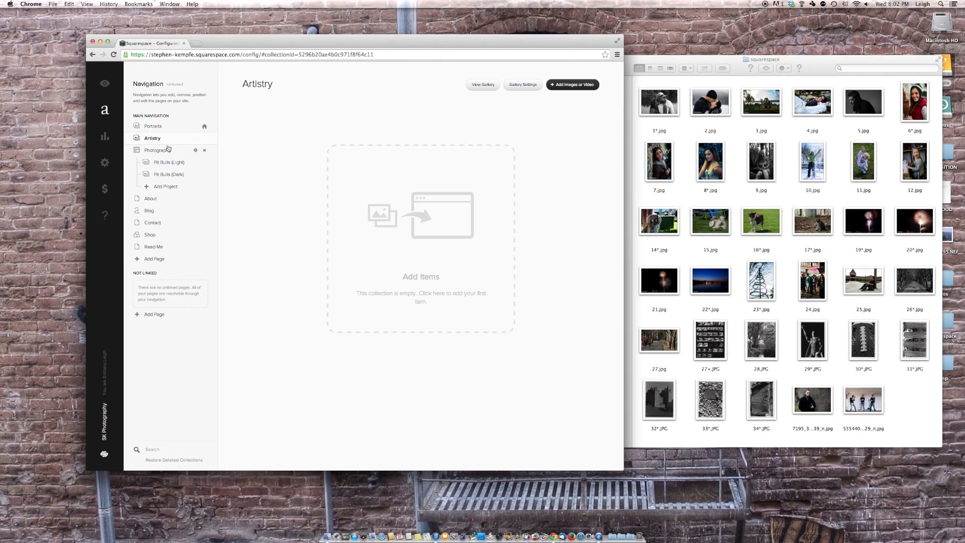
left_click(205, 150)
left_click(244, 174)
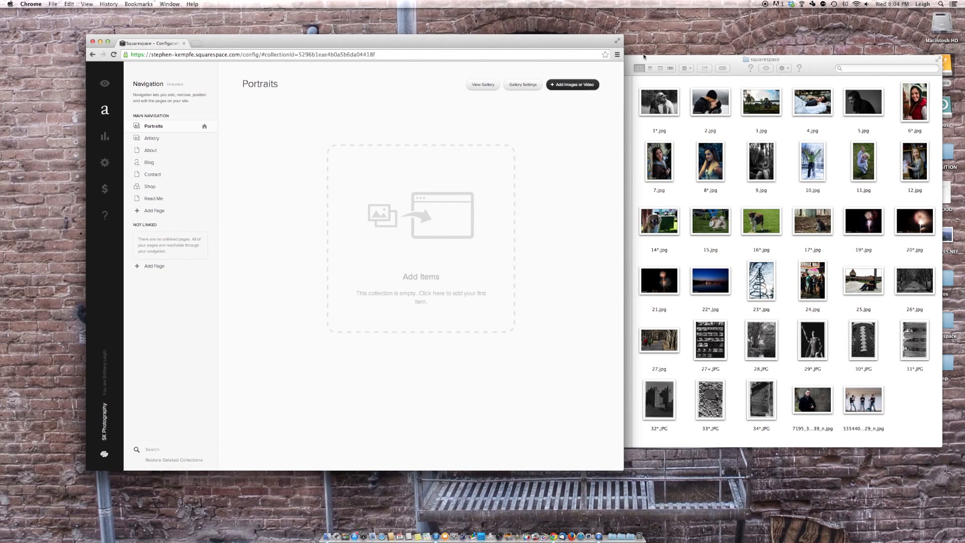
Upload the sixteen images from 1*.jpg through 17*.jpg in the squarespace folder to the Portraits gallery
left_click(656, 61)
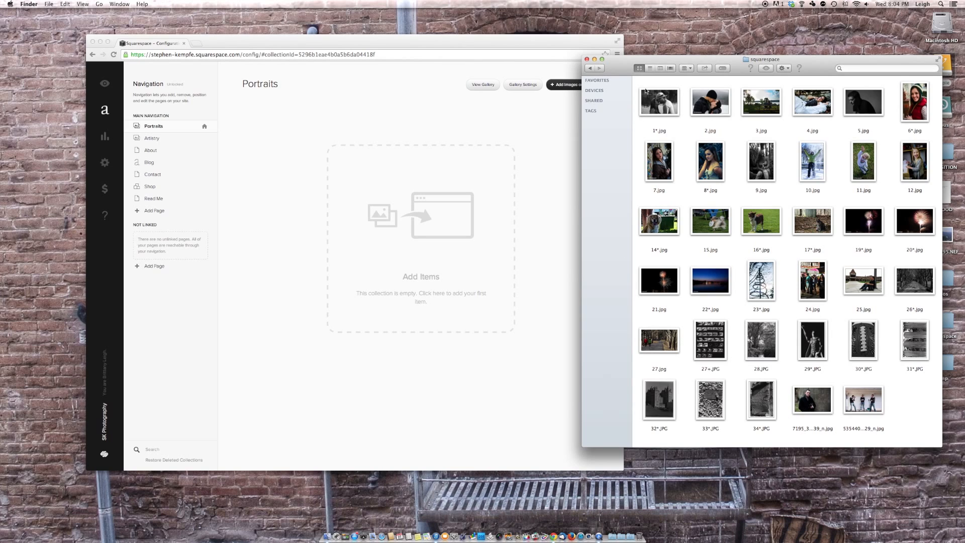
left_click_drag(646, 85, 878, 188)
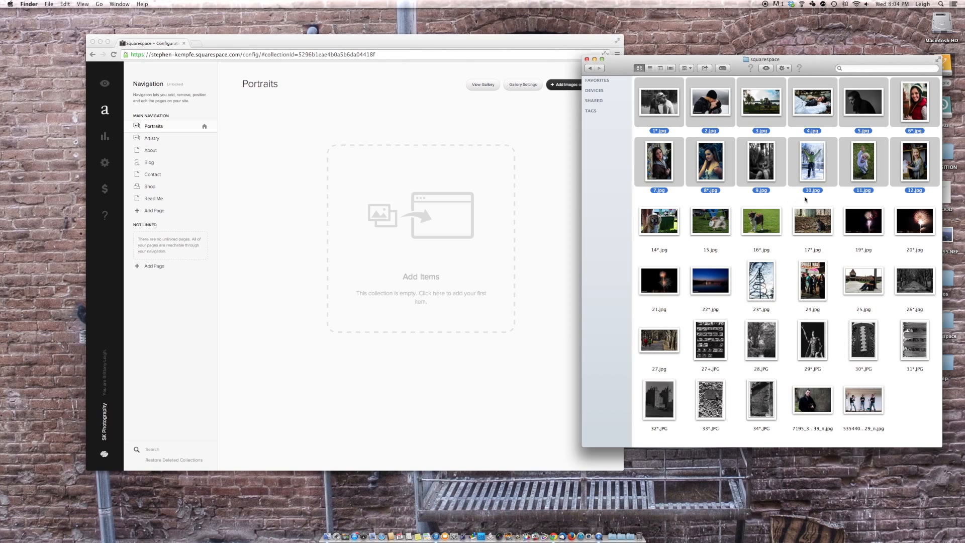
left_click_drag(805, 200, 666, 224)
left_click_drag(659, 175, 416, 248)
left_click(458, 42)
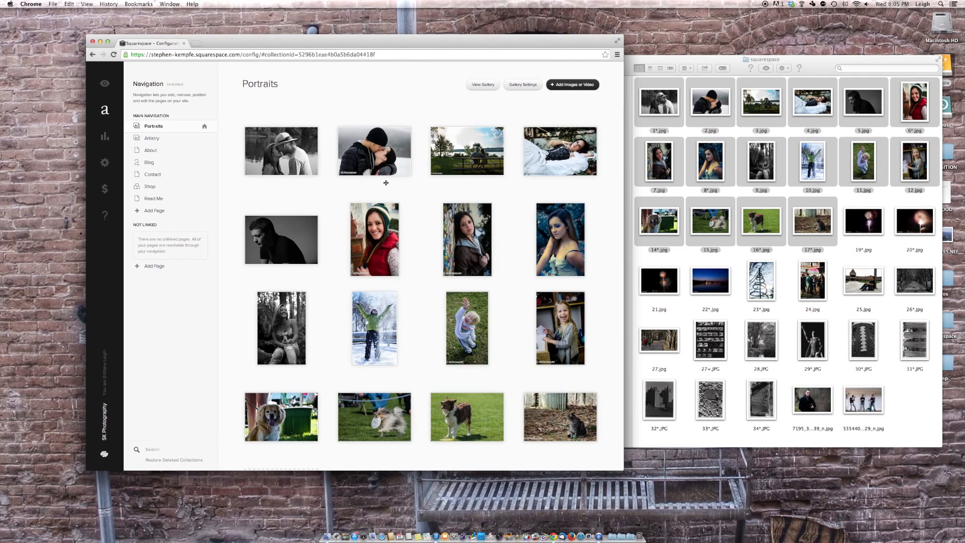
Delete the black-and-white couple photo at the start of the Portraits gallery
left_click(285, 152)
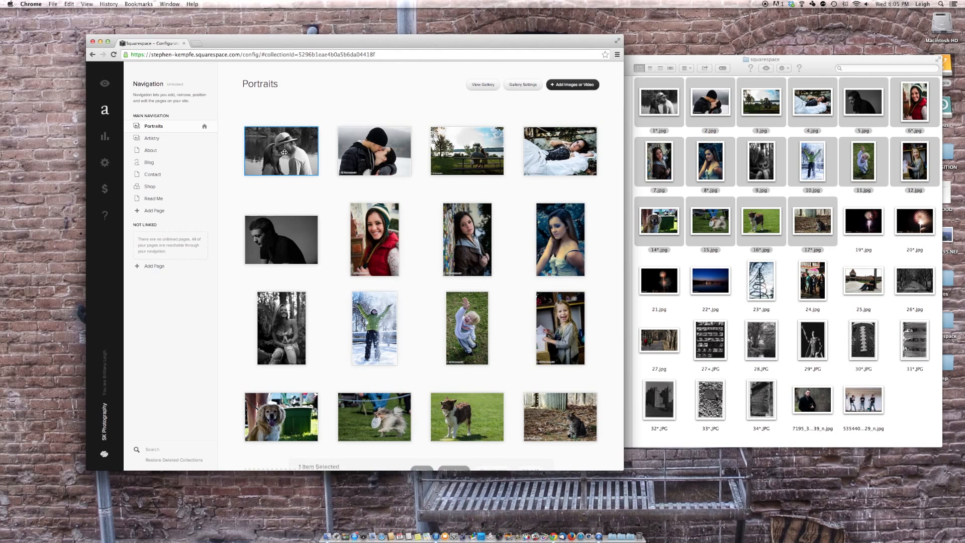
left_click(423, 452)
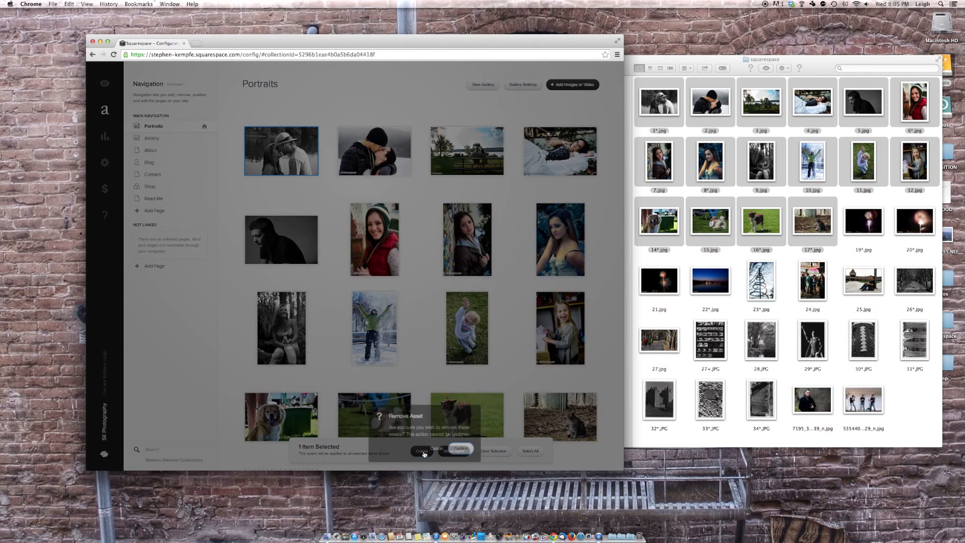
left_click(459, 448)
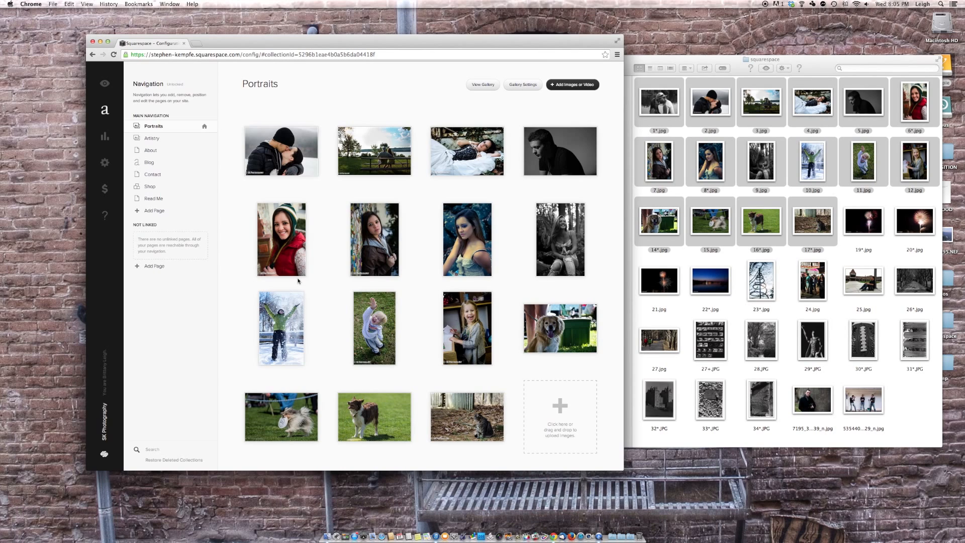
Delete the portraits of the woman in the brown jacket and the woman in the blue dress together from the Portraits gallery
left_click(360, 269)
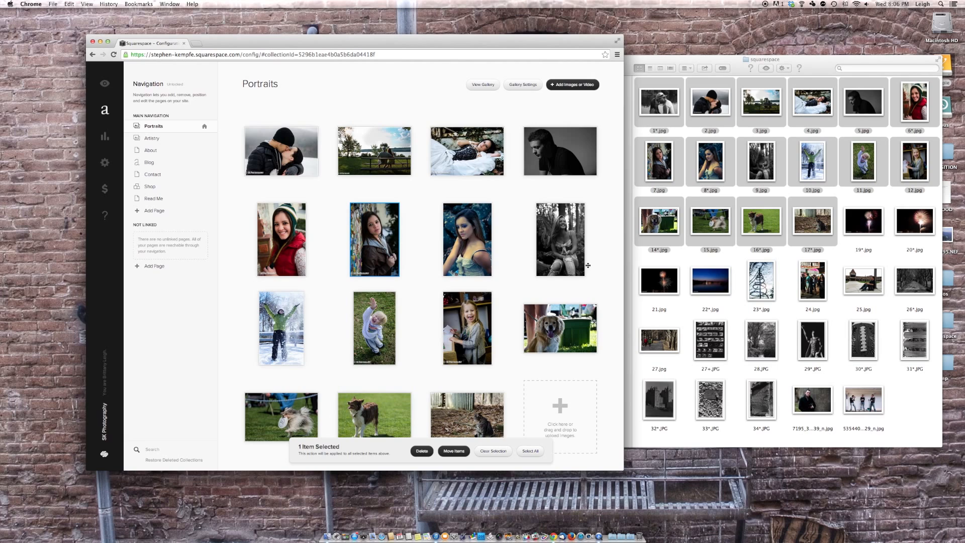
left_click(448, 258)
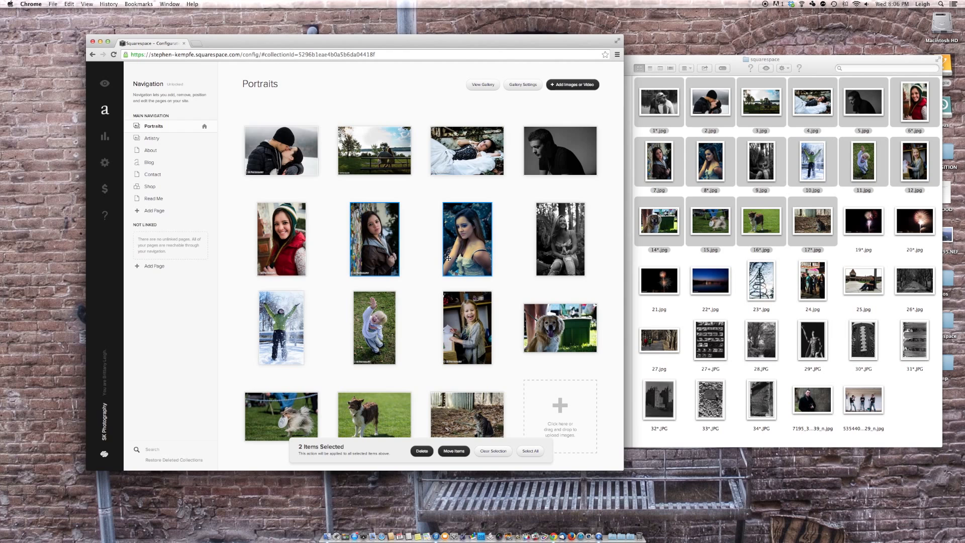
left_click(416, 280)
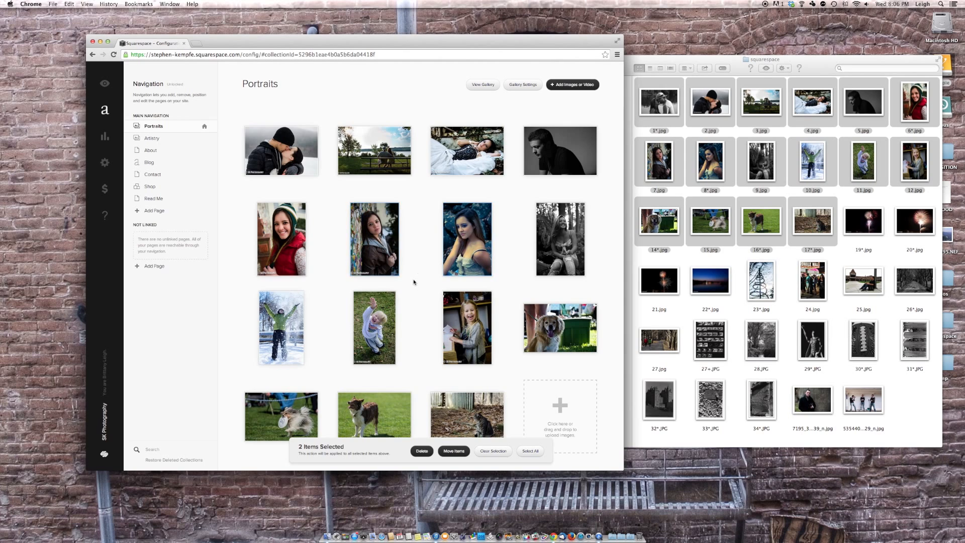
left_click(386, 267)
left_click(449, 265)
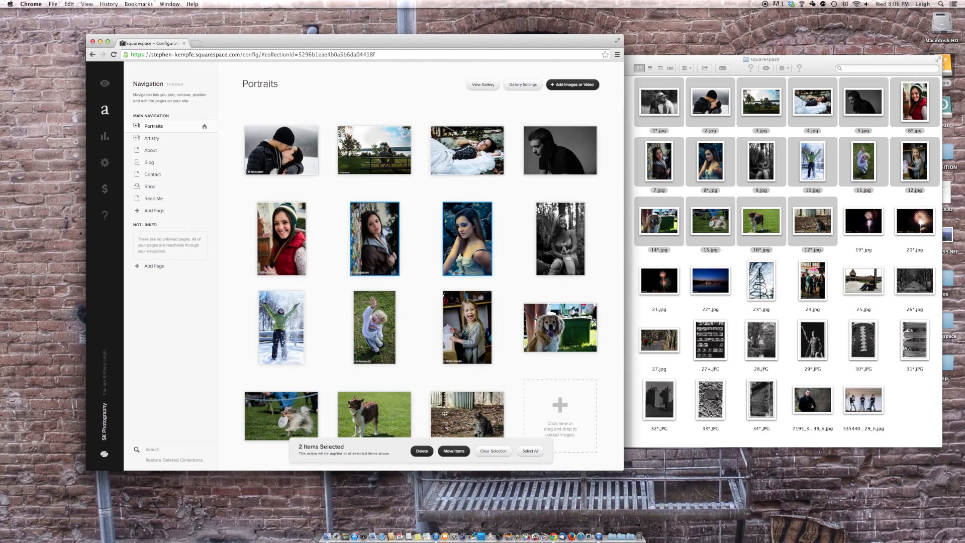
left_click(430, 456)
left_click(460, 451)
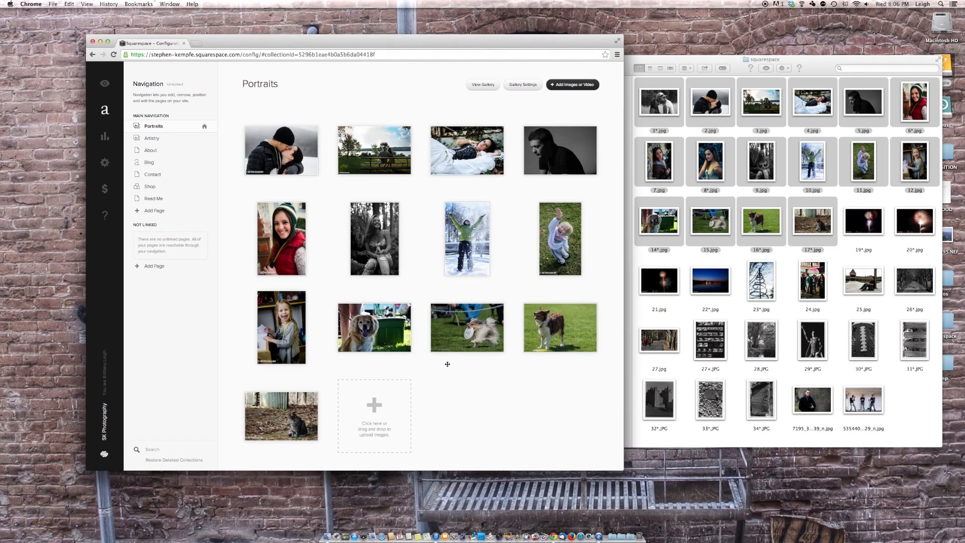
Delete the golden retriever, the brown-and-white dog on grass and the cat photos from the Portraits gallery
left_click(395, 342)
left_click(541, 338)
left_click(282, 417)
left_click(422, 451)
left_click(461, 449)
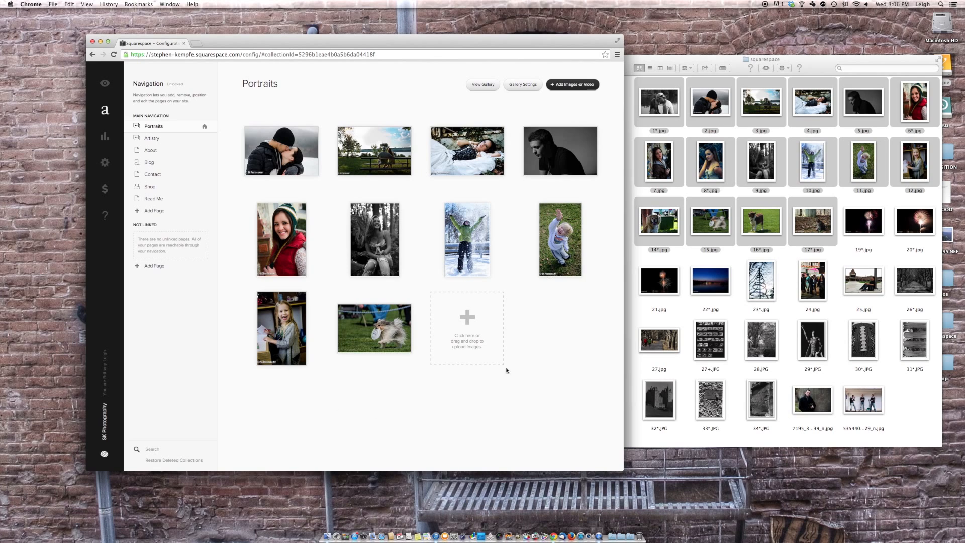
Rearrange the Portraits photos: snow-throwing shot first, red-vest portrait third, child on grass sixth, and kissing couple last
left_click_drag(299, 170, 384, 342)
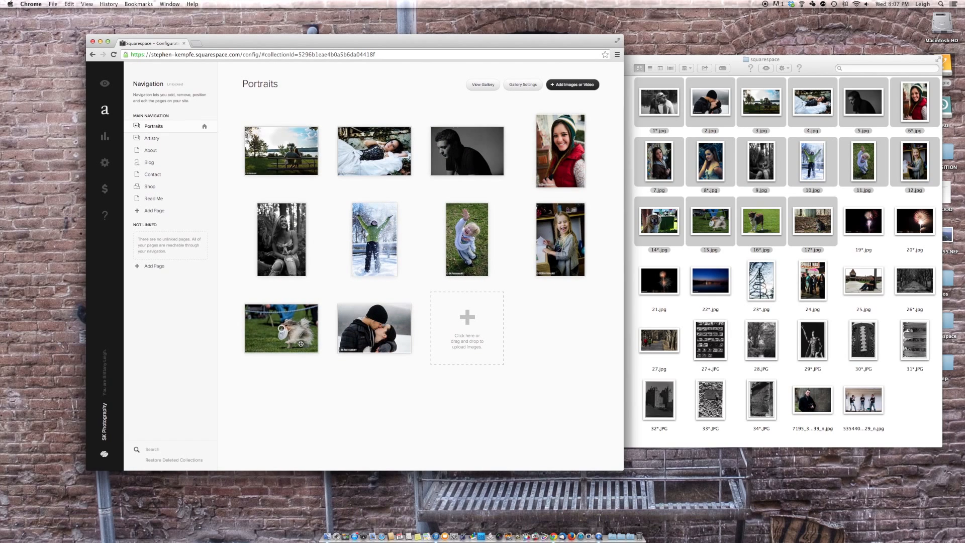
left_click_drag(301, 342, 253, 151)
left_click_drag(298, 235, 467, 151)
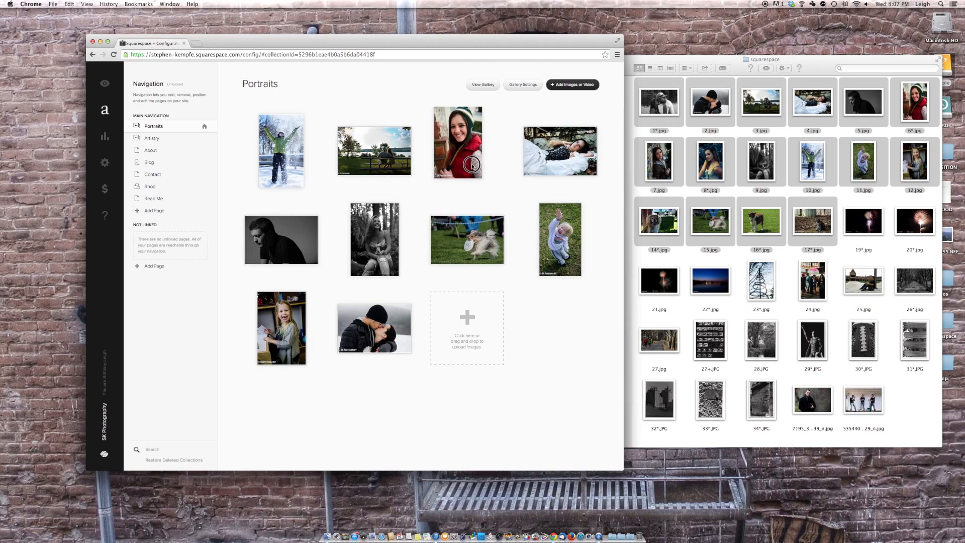
left_click_drag(556, 259, 334, 265)
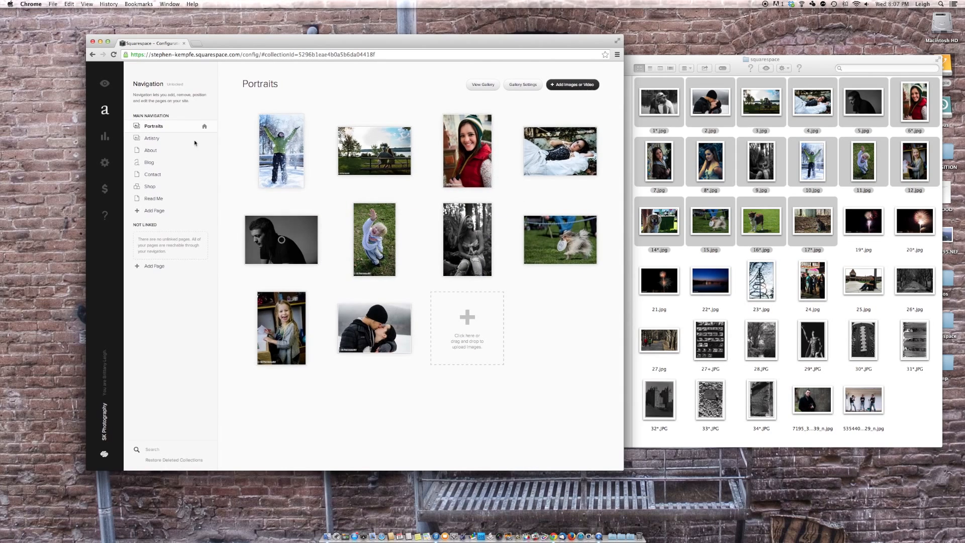
Open the Style Editor on the live Portraits page and set the gallery style to Center
left_click(106, 85)
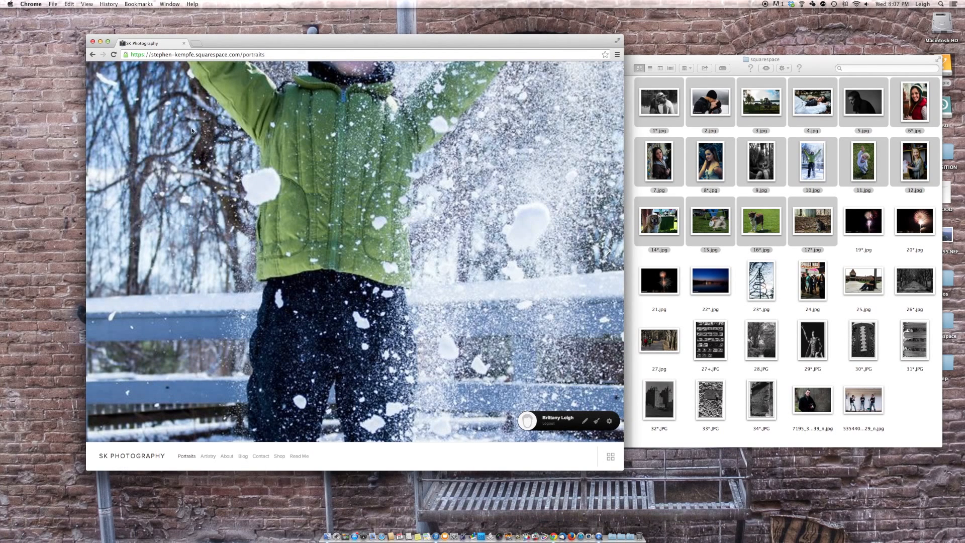
left_click(596, 422)
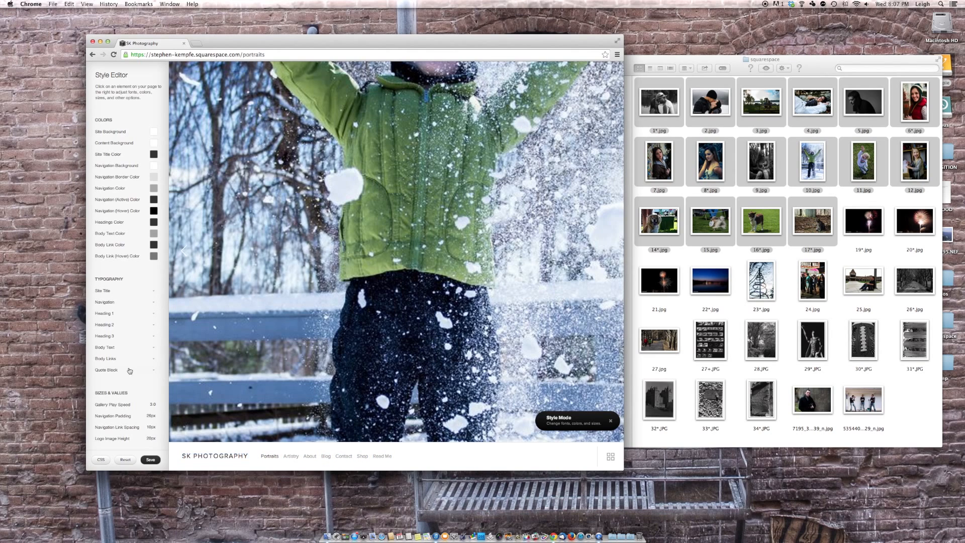
scroll(136, 380, "down", 3)
scroll(134, 395, "down", 3)
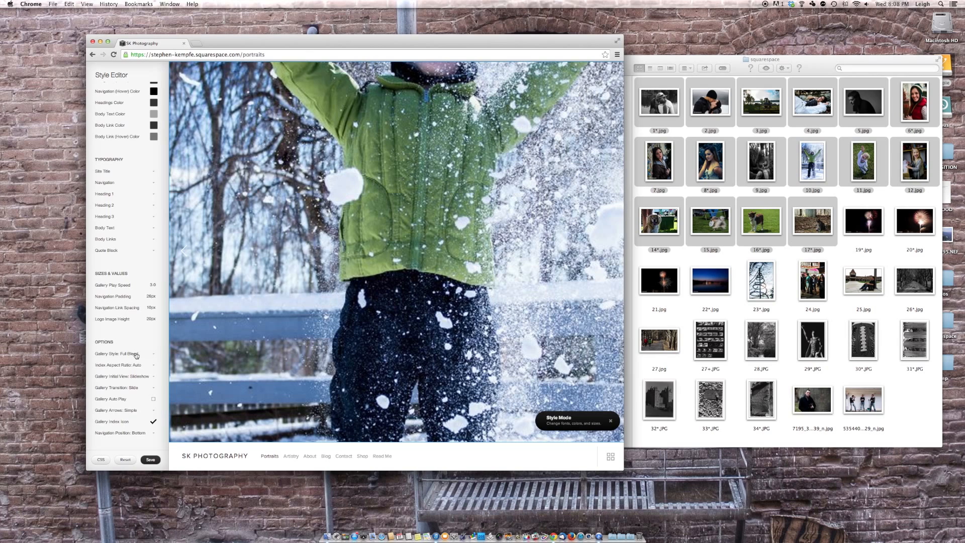
left_click(154, 355)
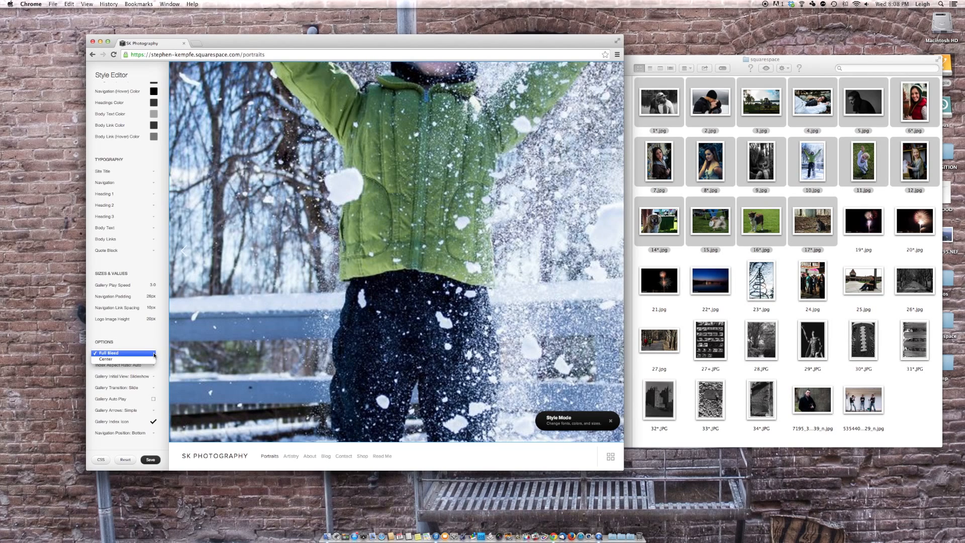
left_click(129, 360)
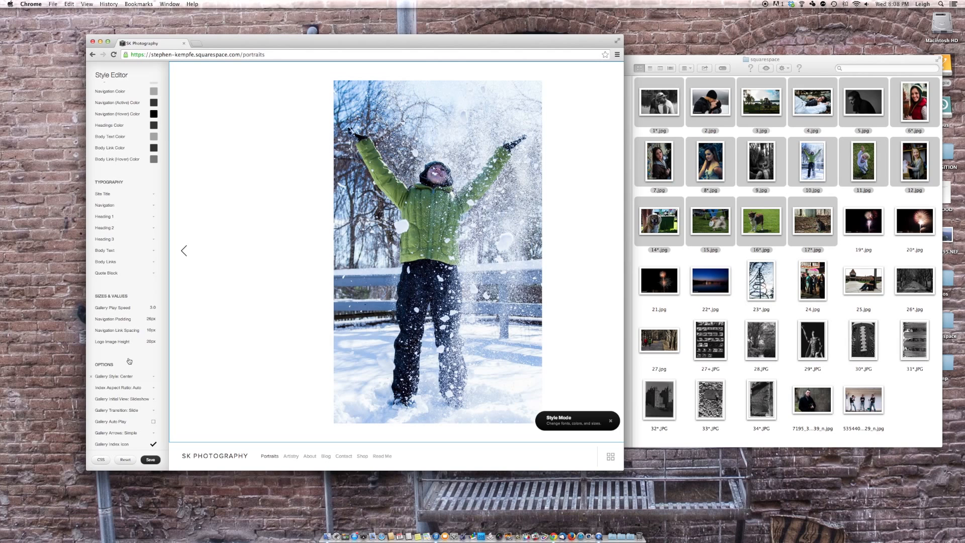
Set the site title color to blue, #2a3cc6
scroll(129, 361, "up", 5)
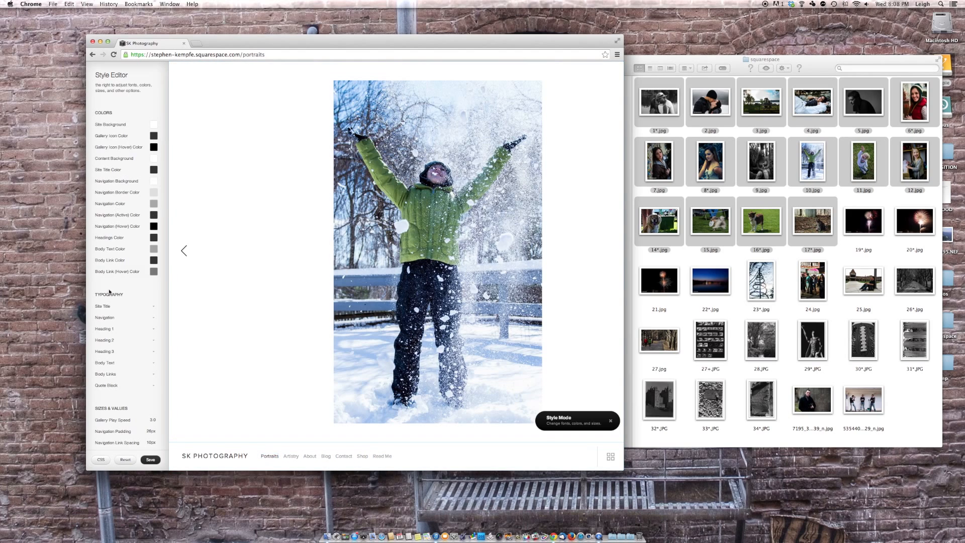
left_click(219, 457)
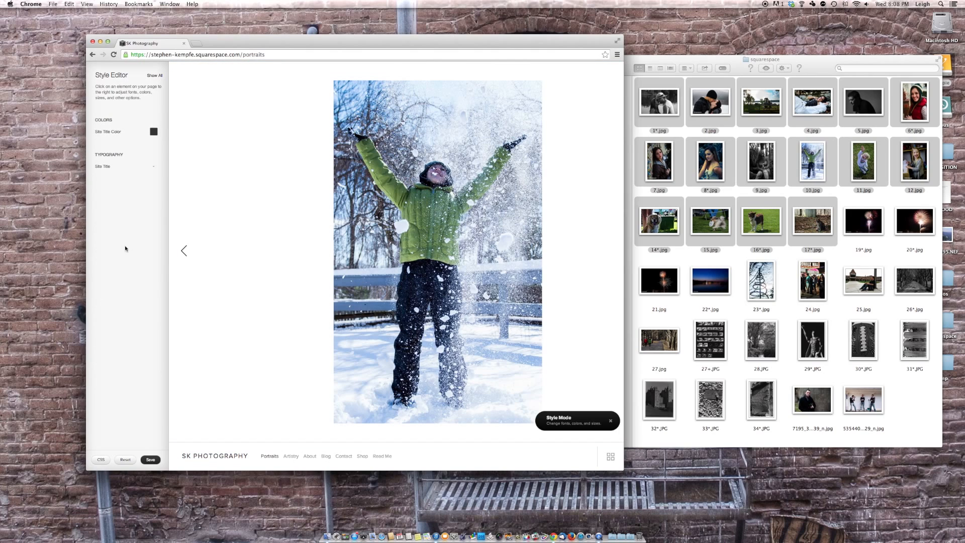
left_click(154, 132)
left_click_drag(156, 180, 108, 207)
left_click_drag(122, 173, 120, 186)
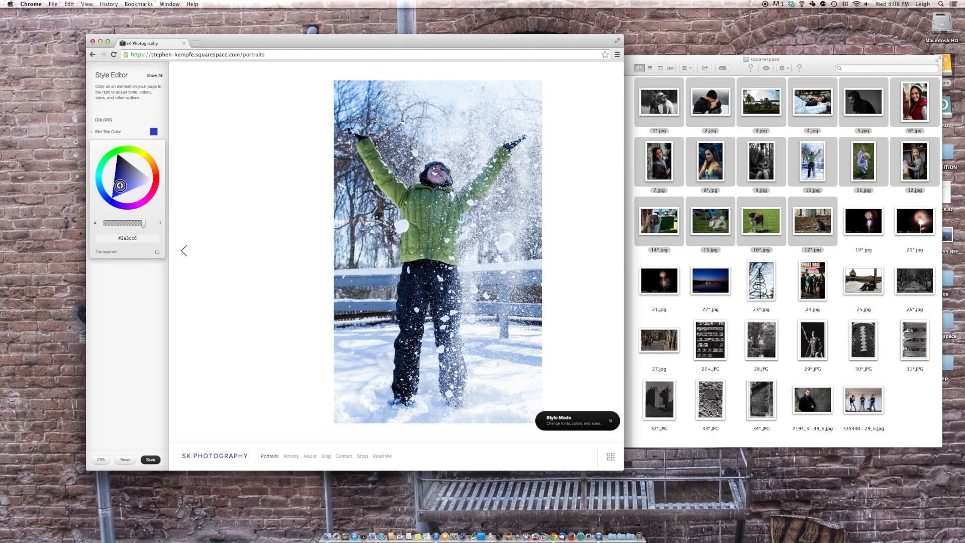
left_click(133, 267)
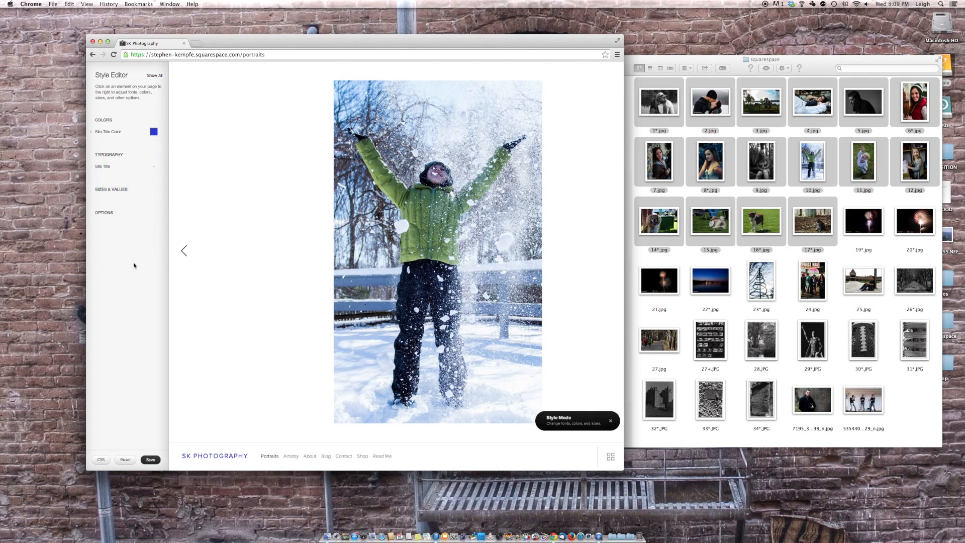
Set the site title font to Trebuchet MS
left_click(153, 168)
left_click(138, 185)
left_click(124, 184)
left_click(124, 184)
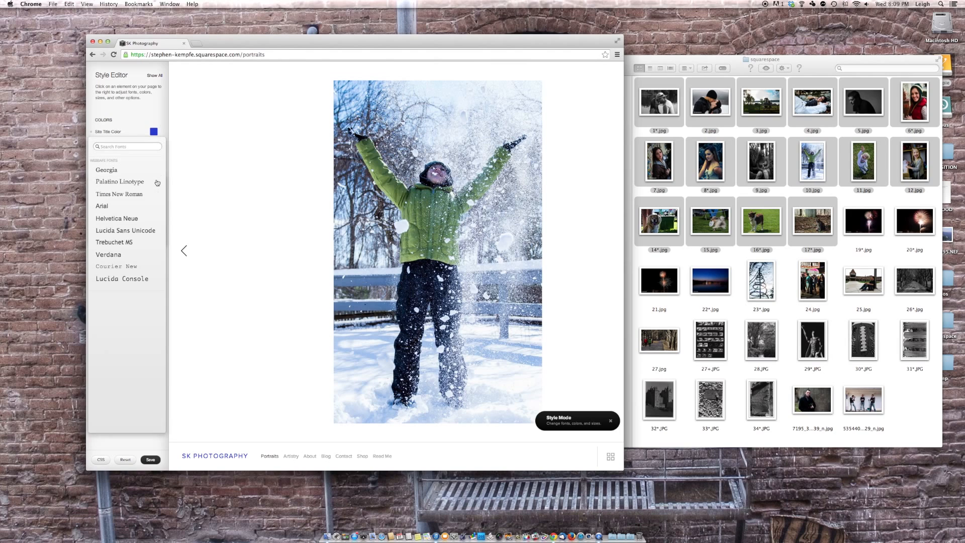
left_click(125, 243)
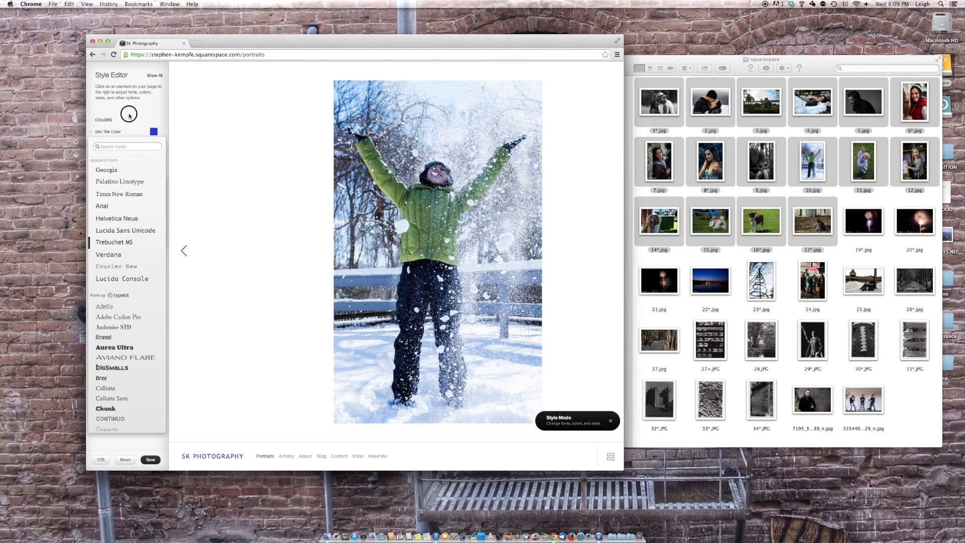
left_click(187, 256)
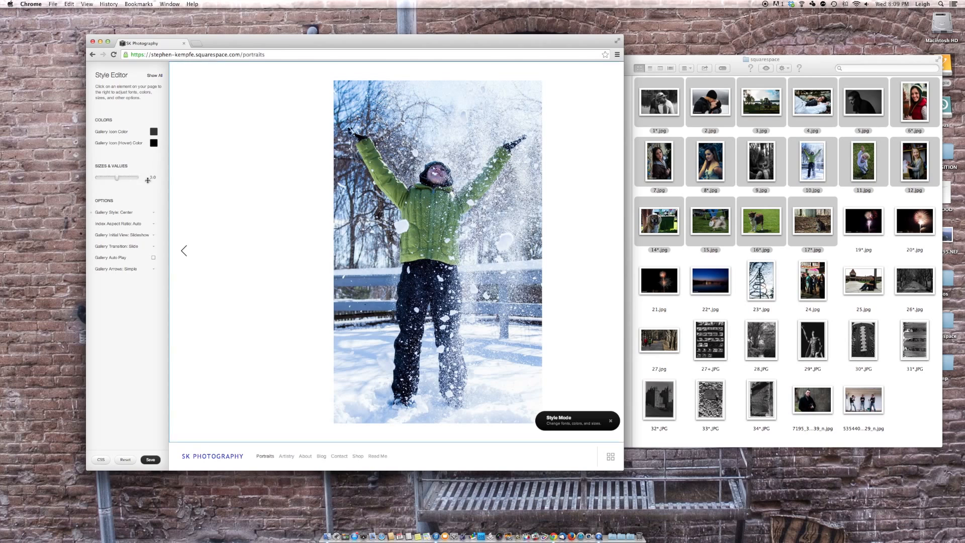
Reset all style changes to the template default and confirm the reset
left_click(130, 460)
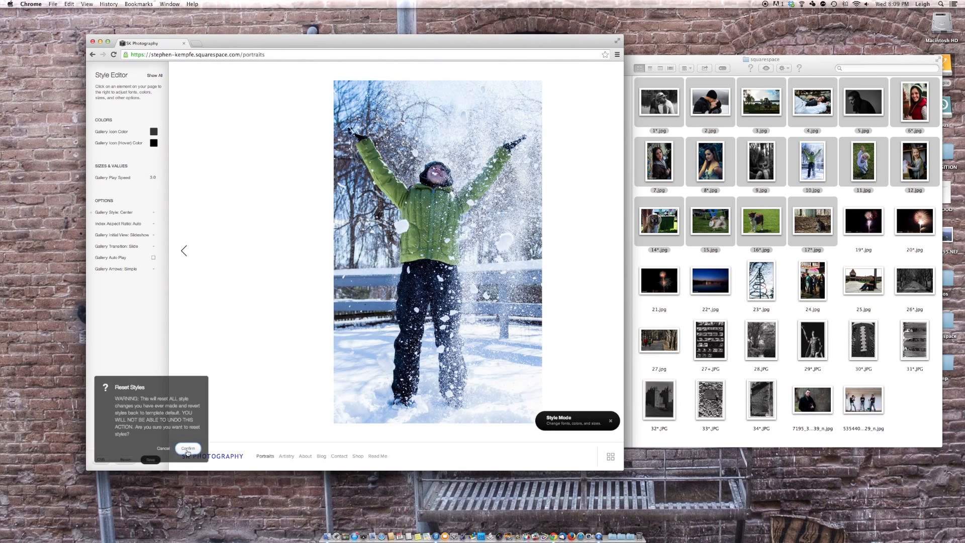
left_click(187, 453)
Set the gallery style to Center, save the styles and return to the site's page manager
left_click(153, 75)
scroll(130, 334, "down", 5)
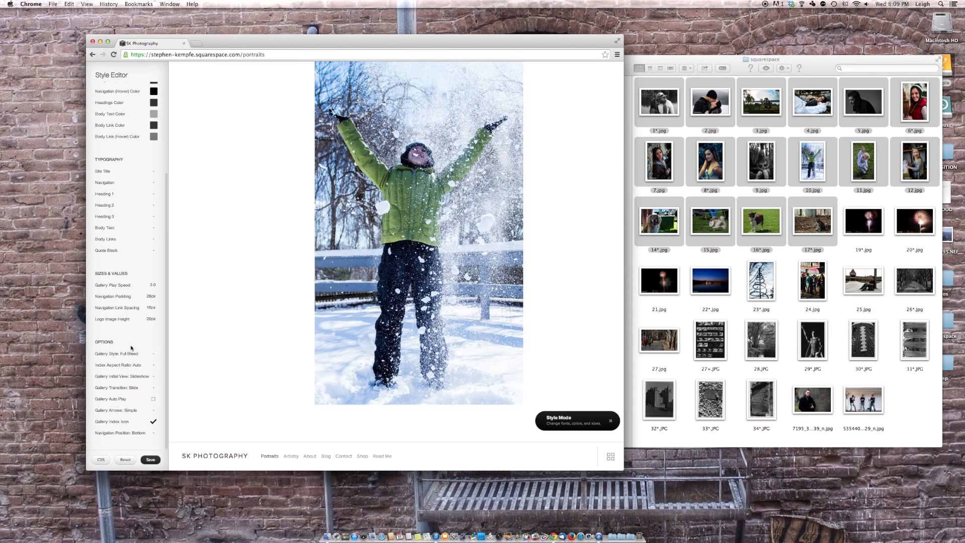
left_click(148, 358)
left_click(148, 359)
left_click(150, 460)
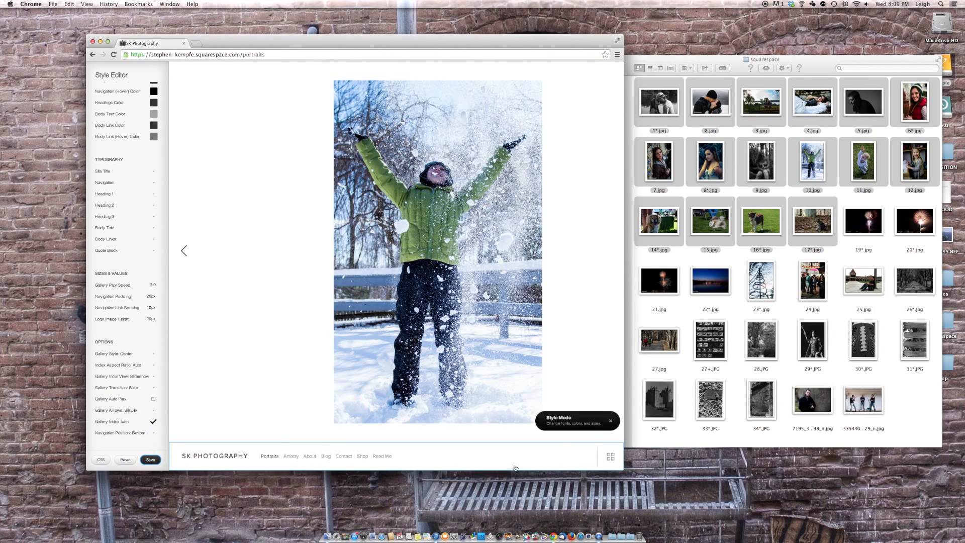
left_click(610, 421)
left_click(610, 421)
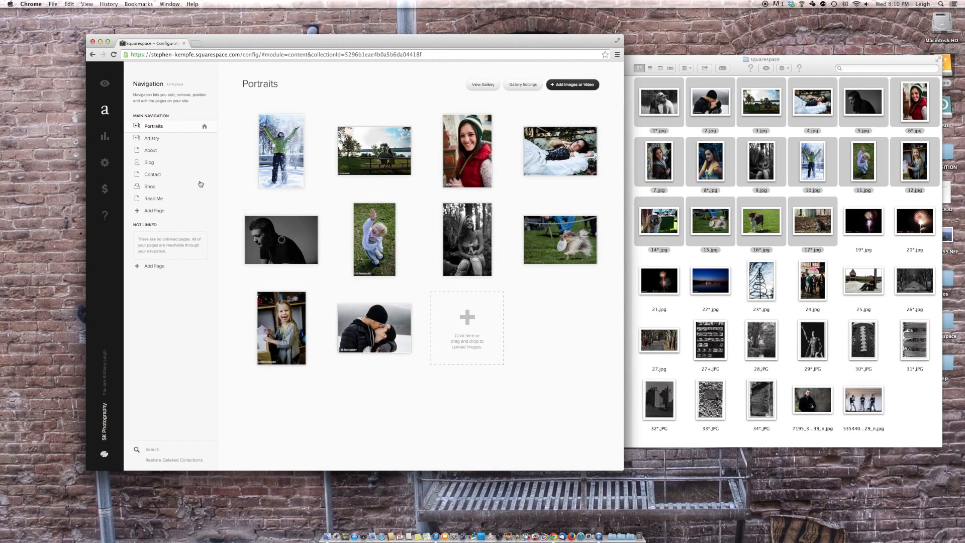
Upload the photos numbered 19* through 34* from the squarespace folder to the Artistry gallery
left_click(154, 142)
left_click_drag(638, 258, 916, 355)
left_click(857, 228, "super")
left_click(911, 228, "super")
left_click_drag(668, 439, 770, 392)
left_click_drag(764, 400, 457, 277)
left_click(480, 47)
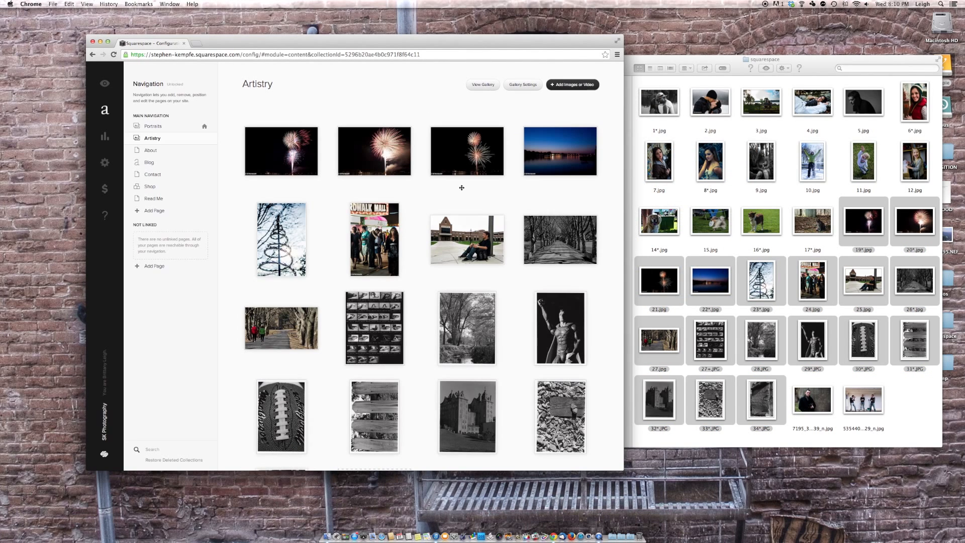
Delete the first two fireworks photos and the blue waterfront dusk photo together from the Artistry gallery
left_click(282, 151, "super")
left_click(375, 151, "super")
left_click(421, 451)
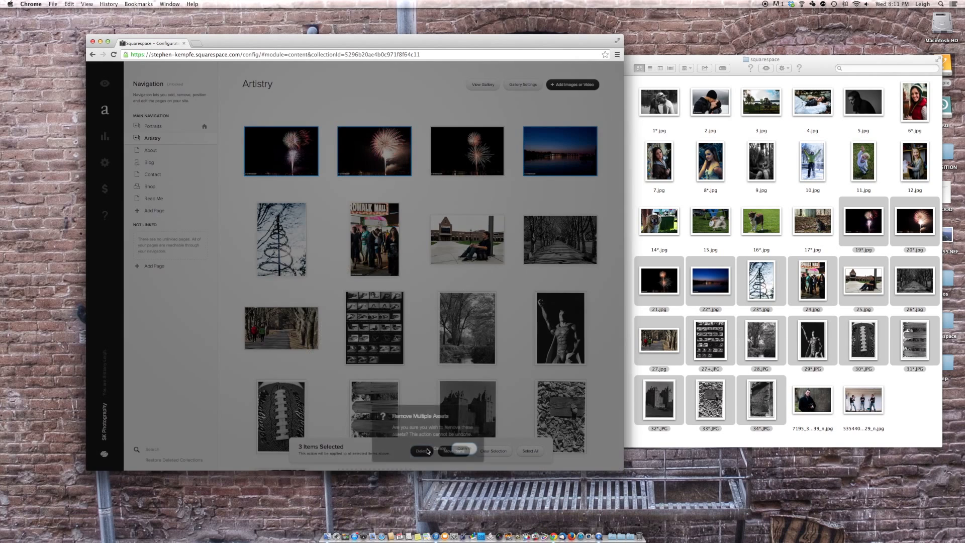
left_click(465, 452)
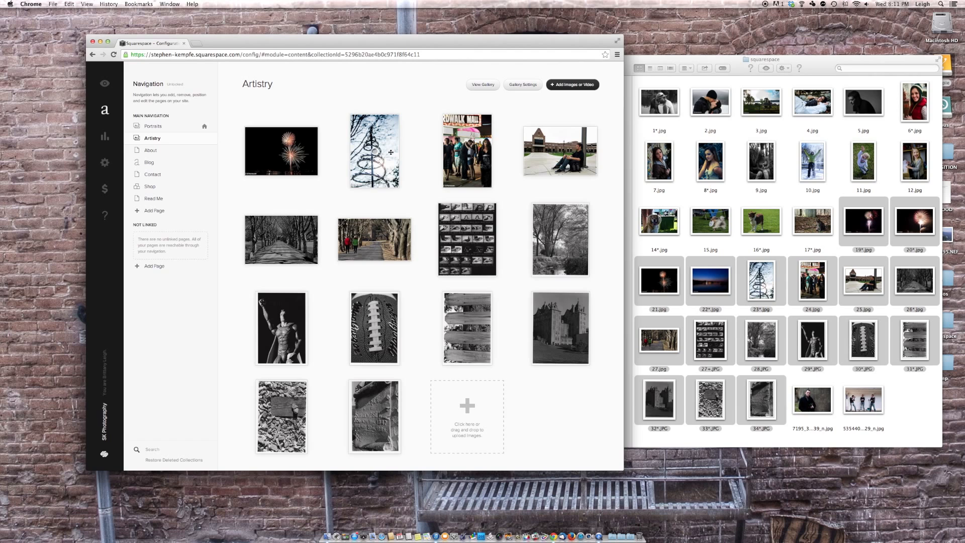
Delete the spiral tree sculpture photo and the black-and-white tree-lined path photo from the Artistry gallery
left_click(385, 172)
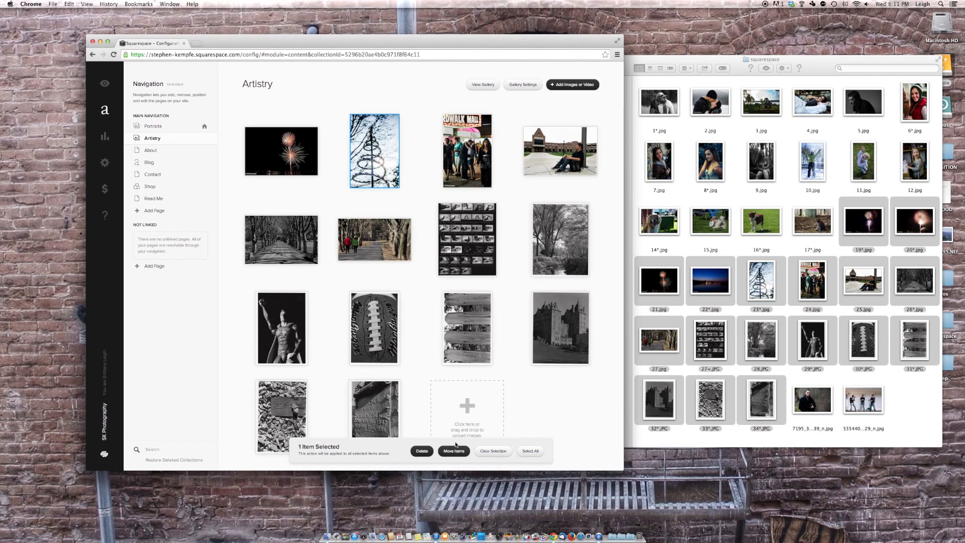
left_click(422, 451)
left_click(459, 450)
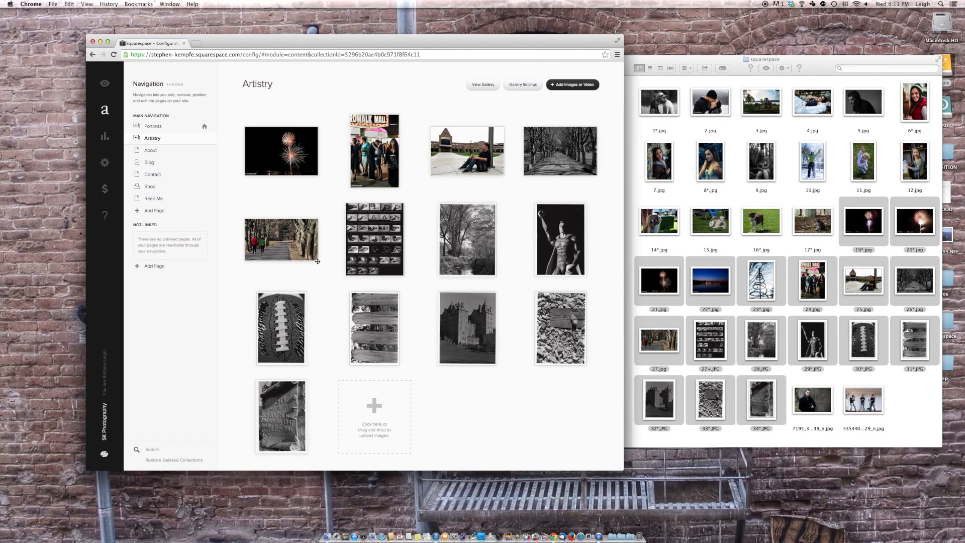
left_click(560, 150)
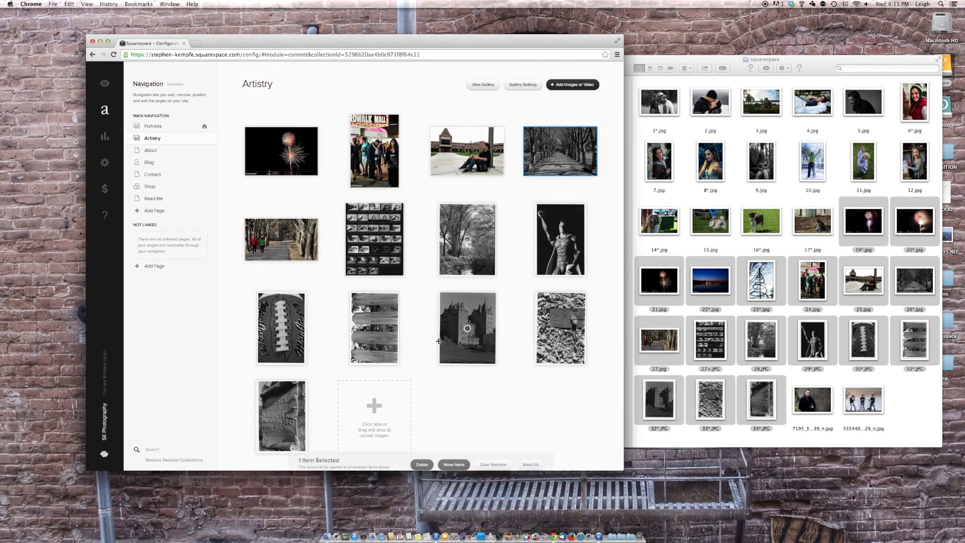
left_click(422, 451)
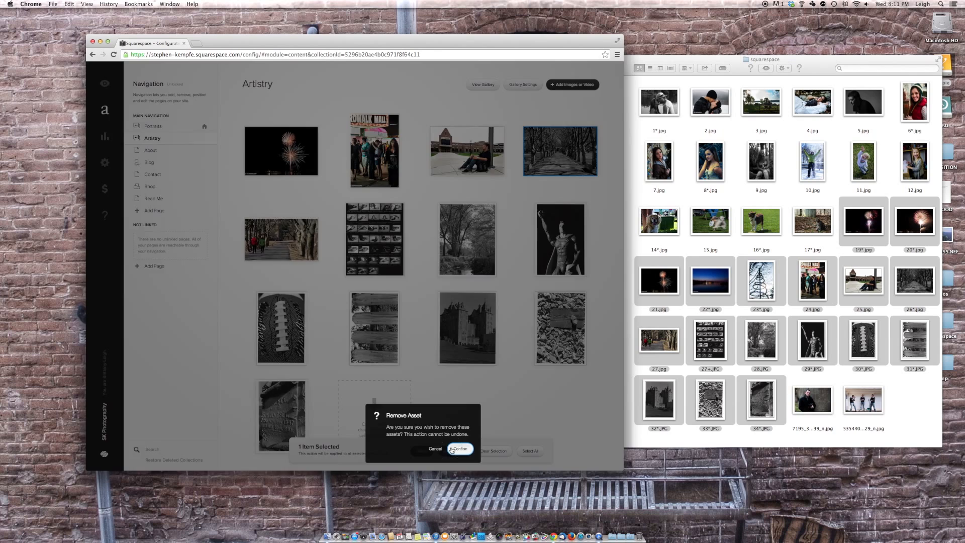
left_click(460, 449)
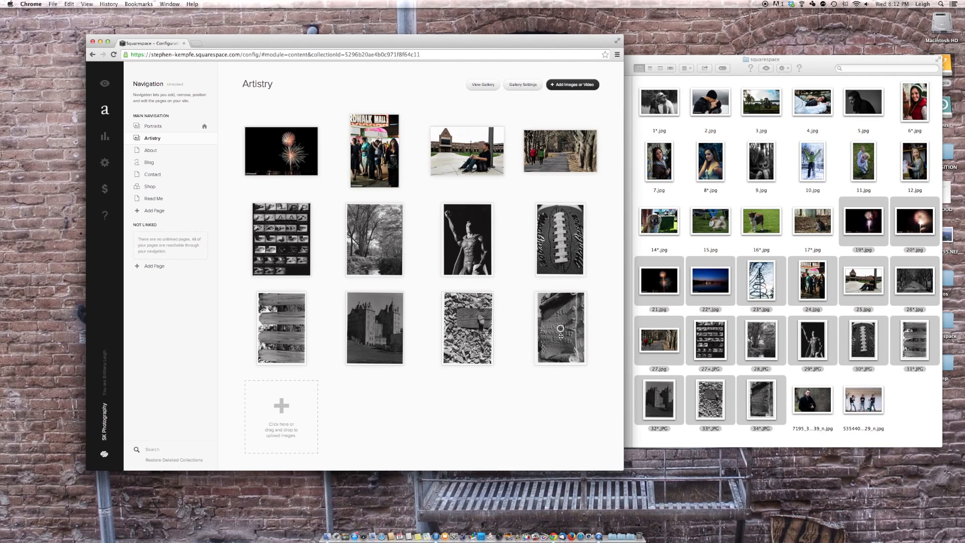
Delete the six black-and-white photos of the statue, football, wooden planks, castle, rubble and carved stone from the Artistry gallery
left_click(476, 264)
left_click(555, 256)
left_click(284, 325)
left_click(372, 329)
left_click(465, 332)
left_click(556, 332)
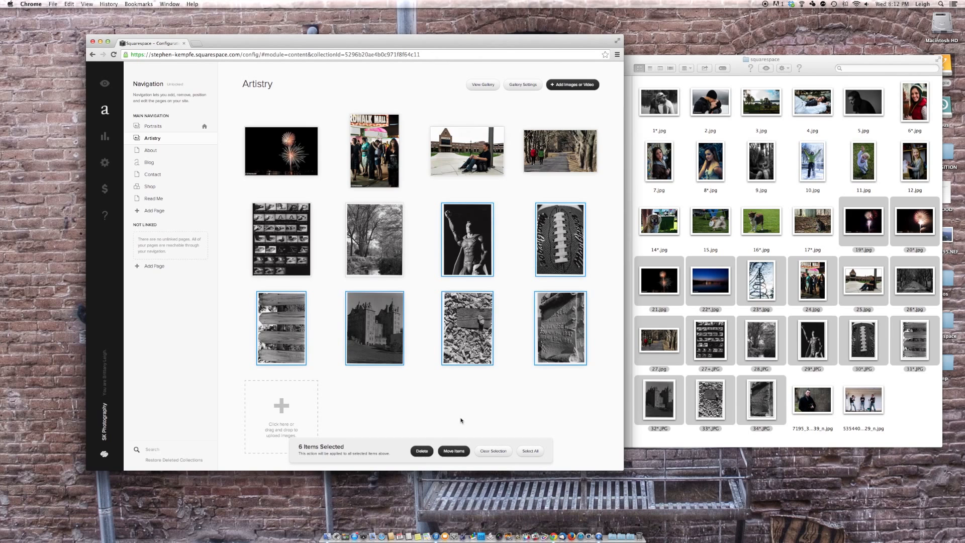
left_click(422, 451)
left_click(463, 450)
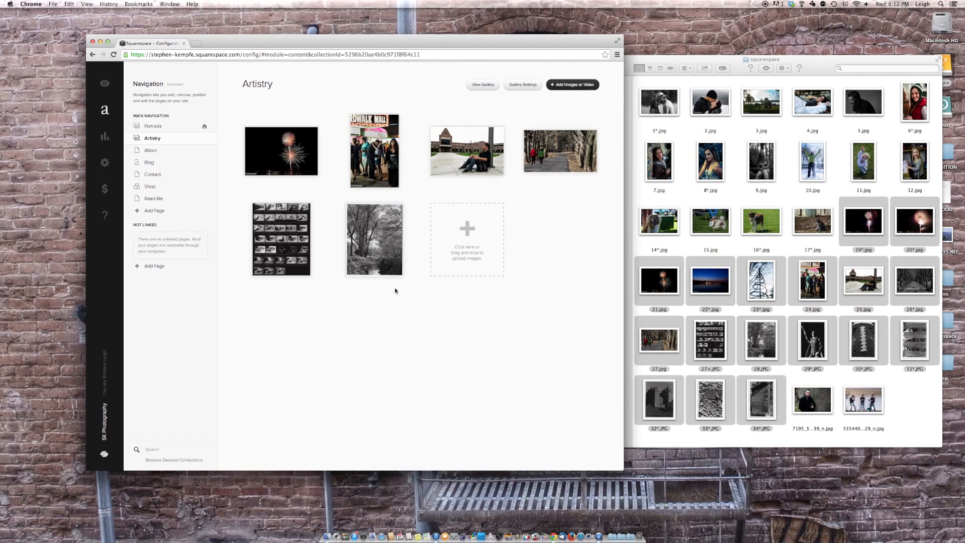
View the image details of the black-and-white creek photo in Artistry and close them without changes
double_click(373, 259)
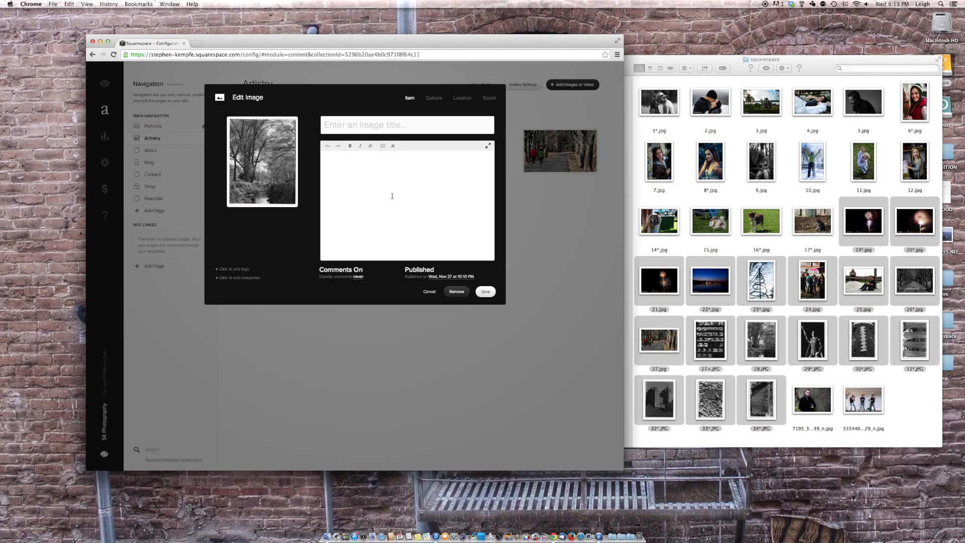
left_click(431, 293)
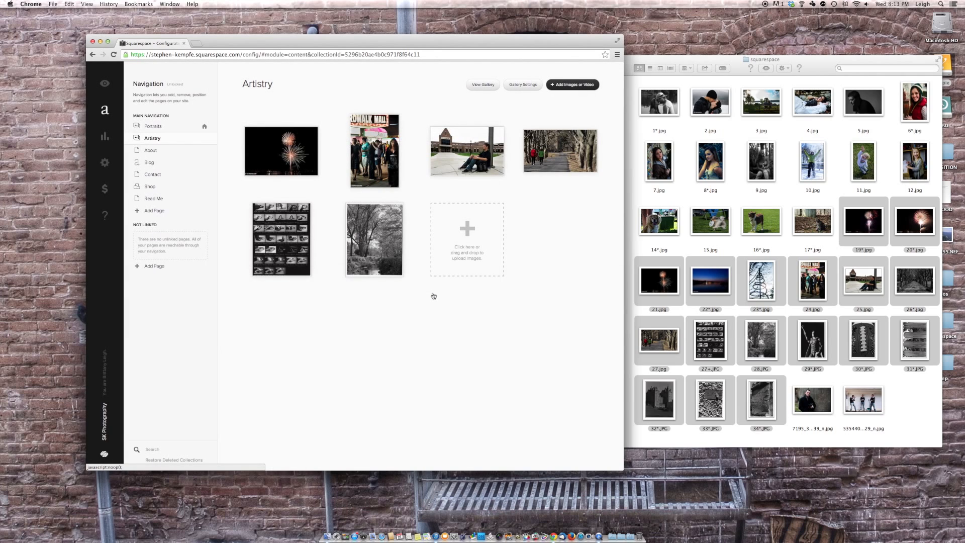
Replace the About page's placeholder image with the 7195_3...39_n.jpg photo of the man in black and save the image block
left_click(151, 150)
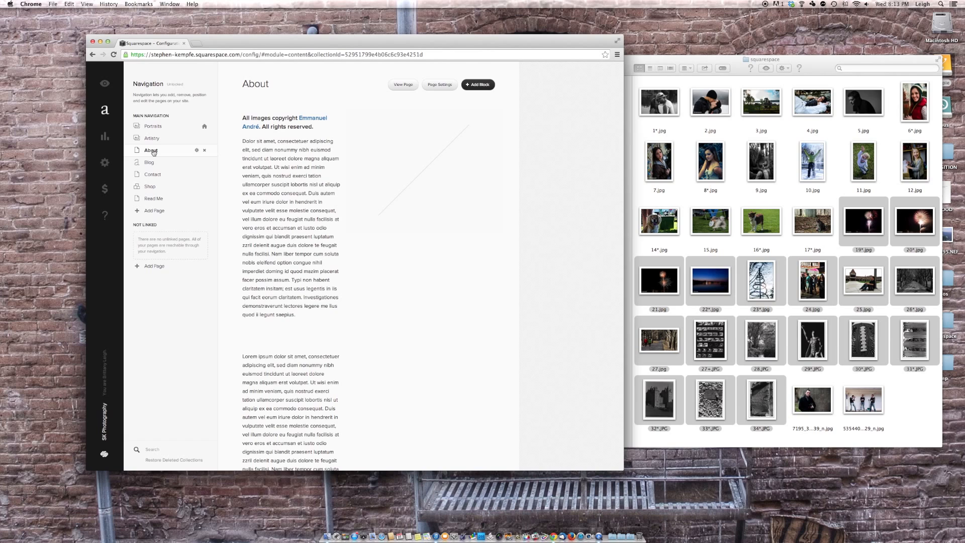
mouse_move(356, 232)
left_click(432, 195)
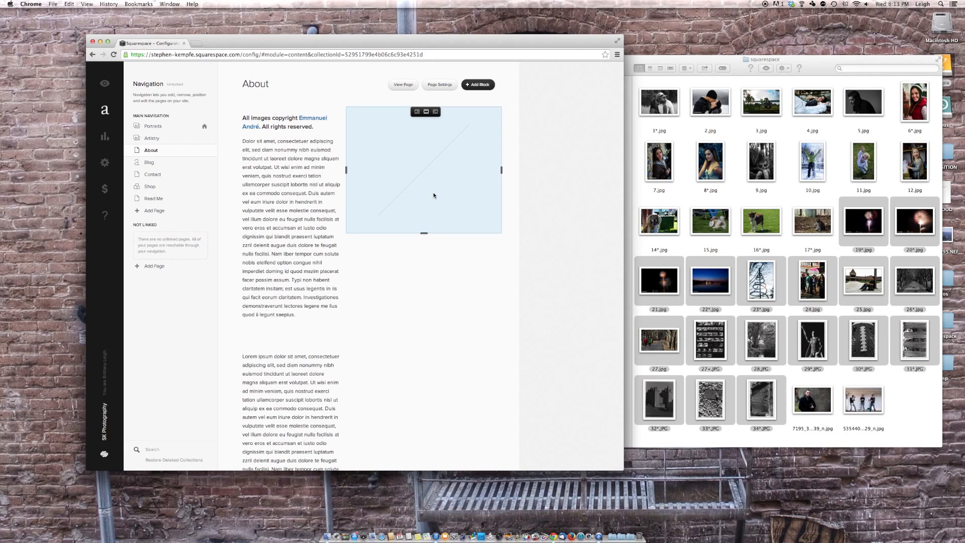
left_click(434, 196)
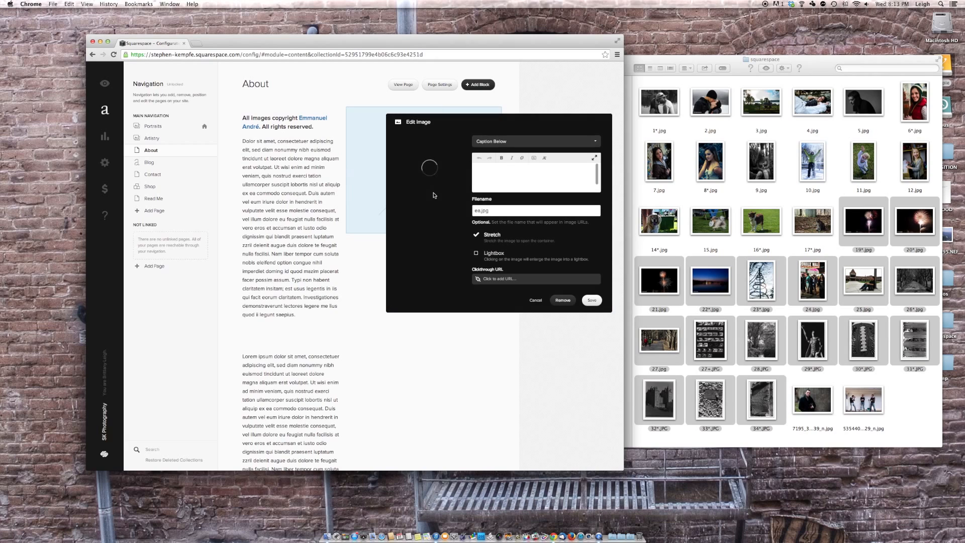
left_click_drag(813, 399, 437, 163)
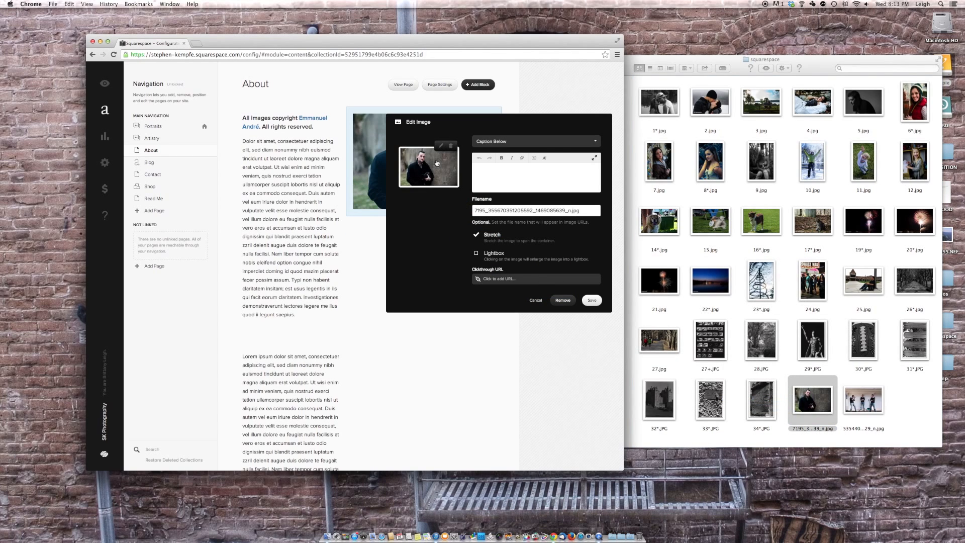
left_click(592, 300)
Add an image block with the 535440...29_n.jpg photo of the three men below the About page's text, and publish the changes
left_click(481, 86)
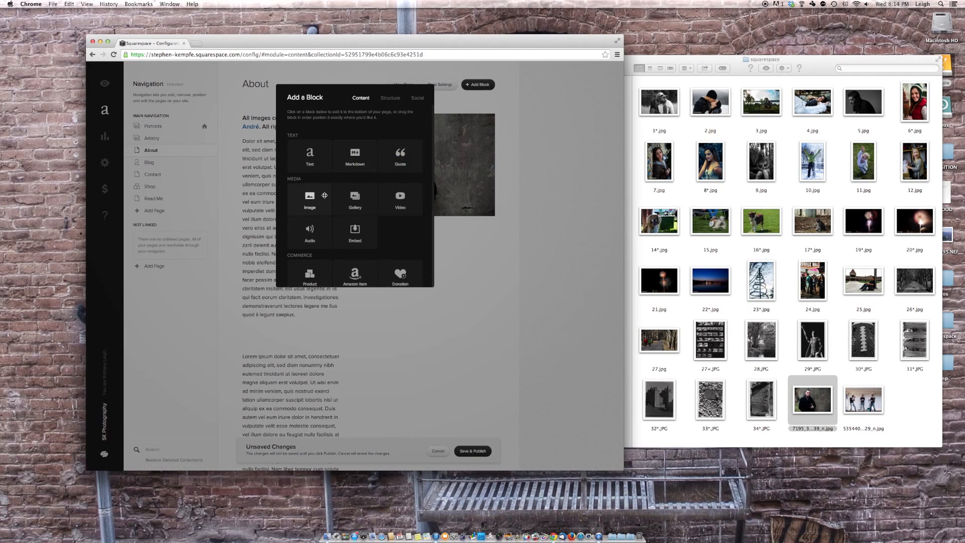
left_click(322, 201)
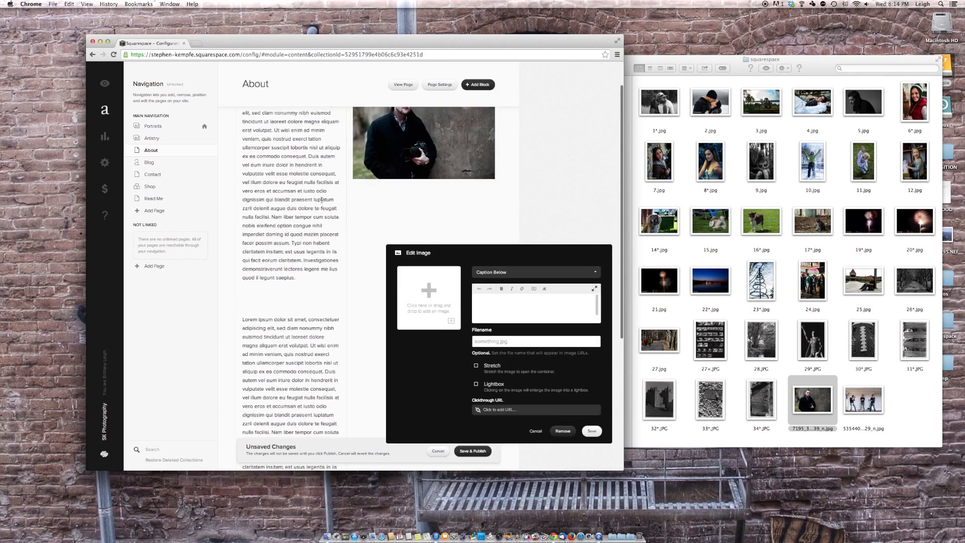
left_click_drag(846, 397, 434, 339)
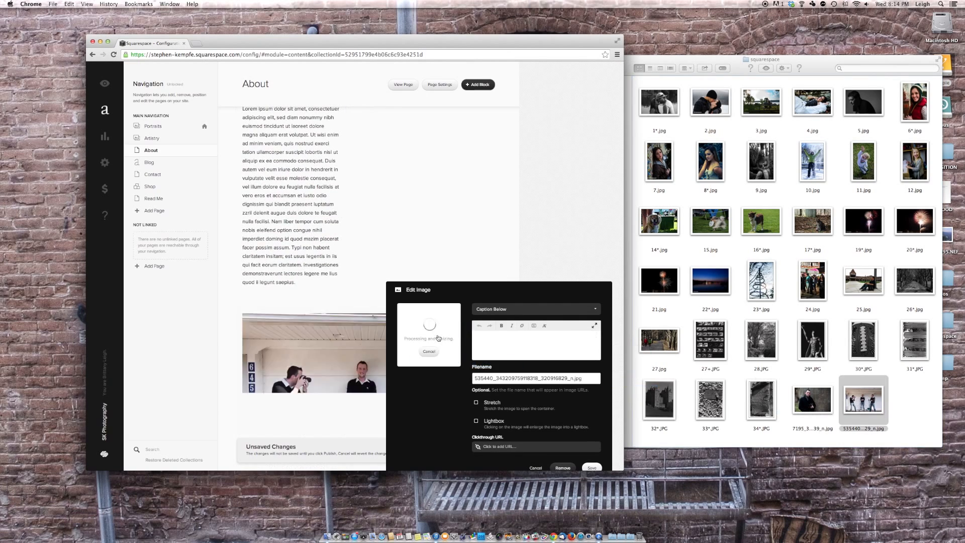
left_click(594, 469)
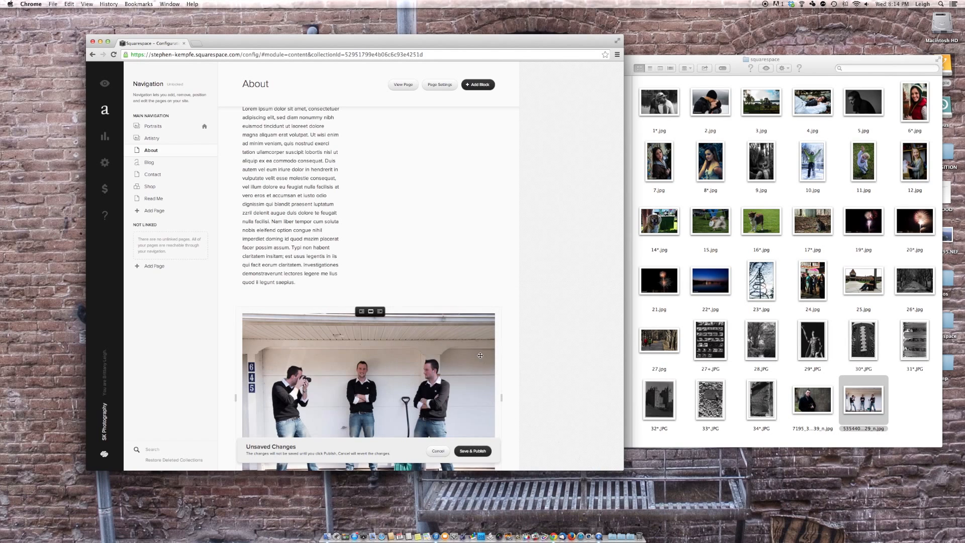
scroll(481, 356, "down", 1)
scroll(480, 356, "down", 3)
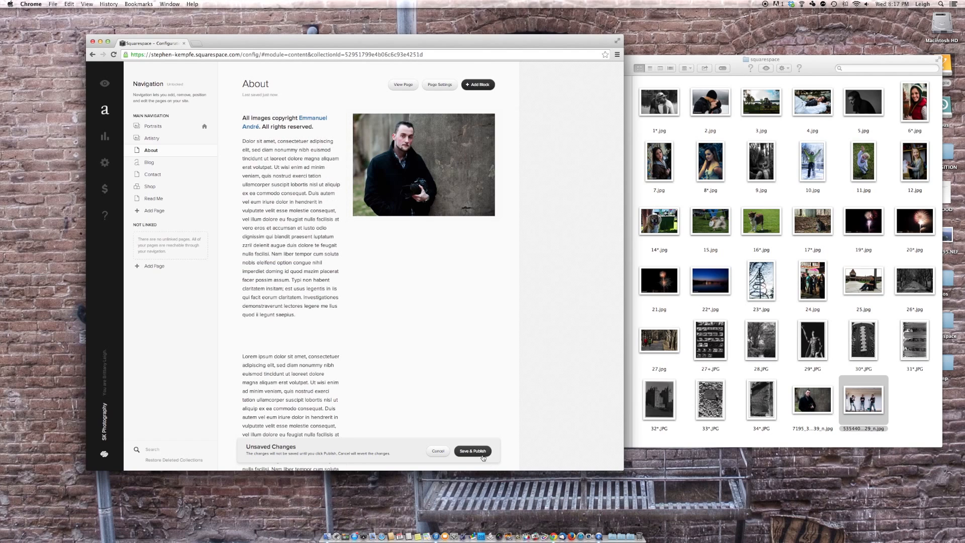
left_click(481, 452)
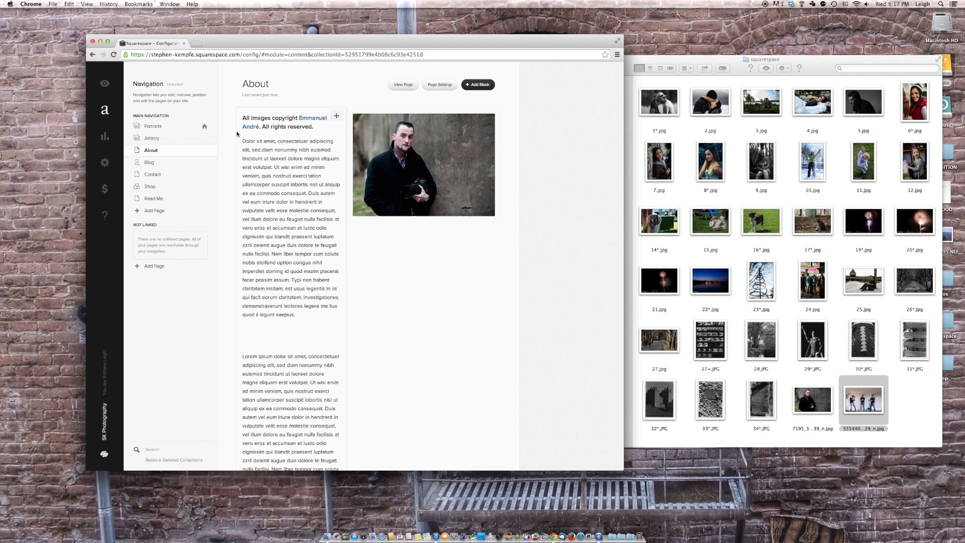
Preview the site, browsing the Portraits gallery photos and visiting the Artistry, About and Shop pages
left_click(105, 83)
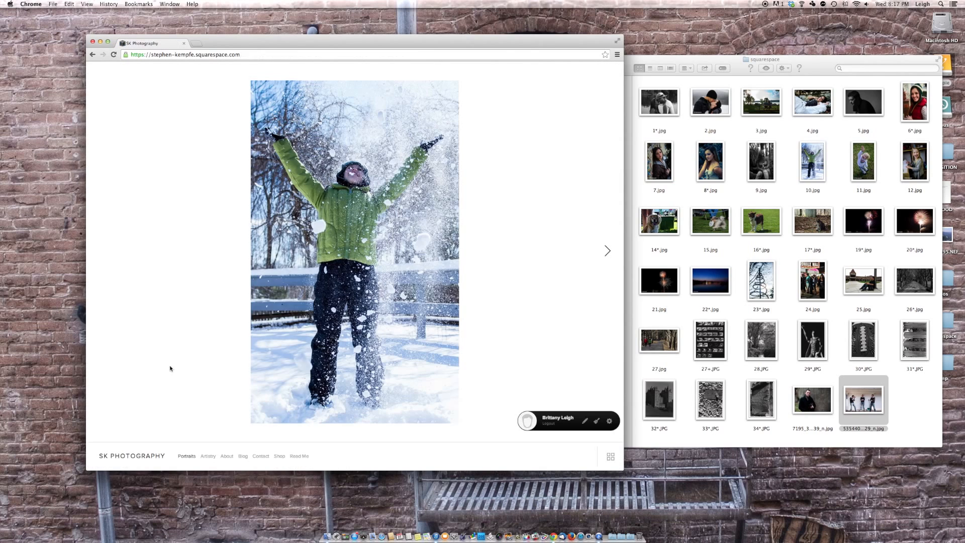
left_click(608, 251)
left_click(607, 250)
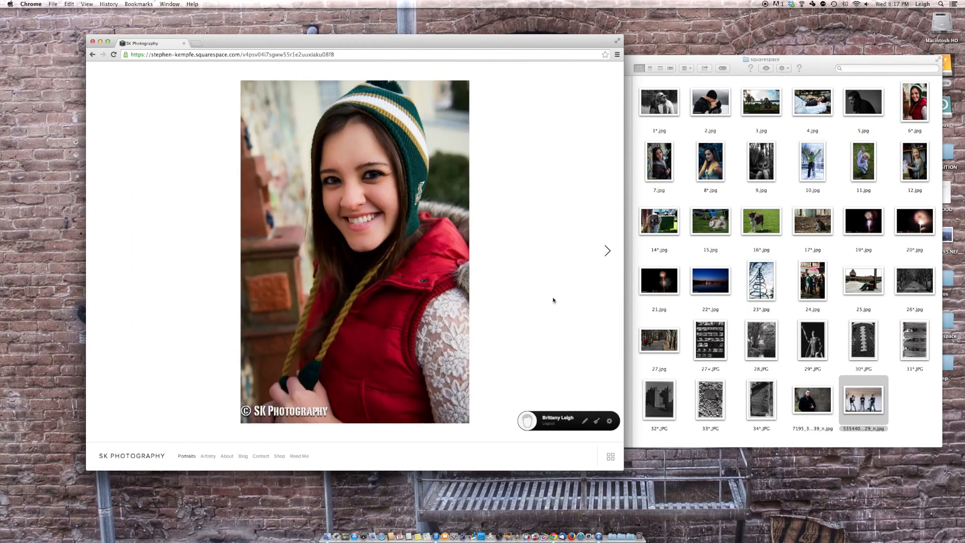
left_click(208, 456)
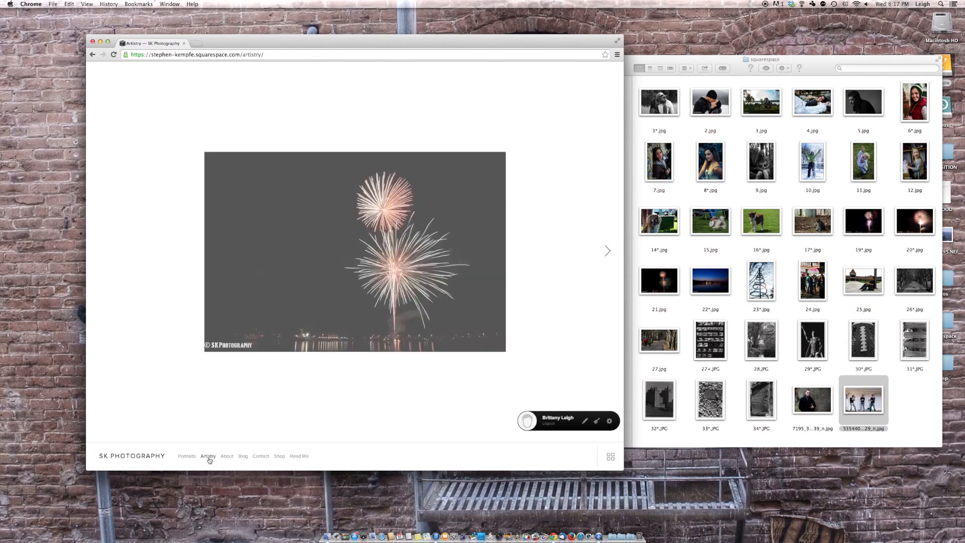
left_click(229, 457)
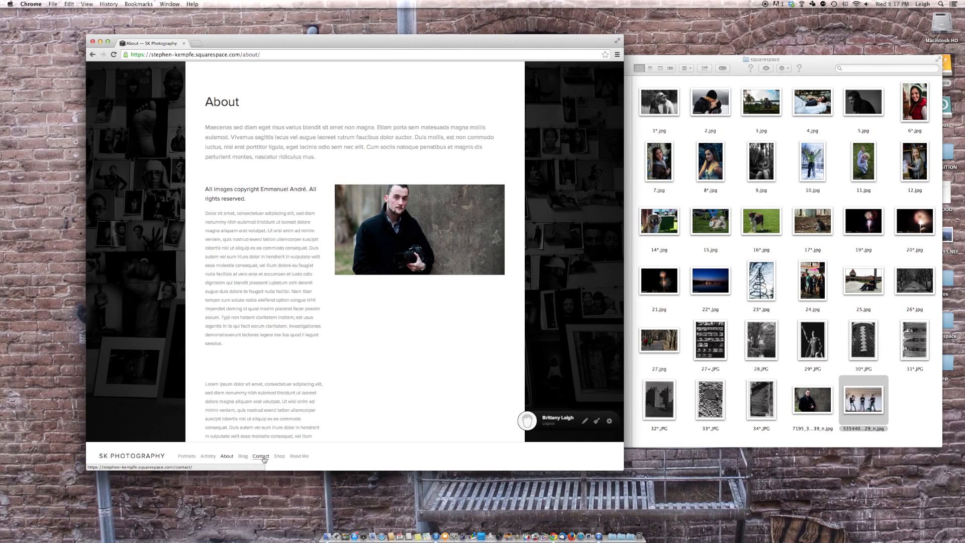
left_click(279, 457)
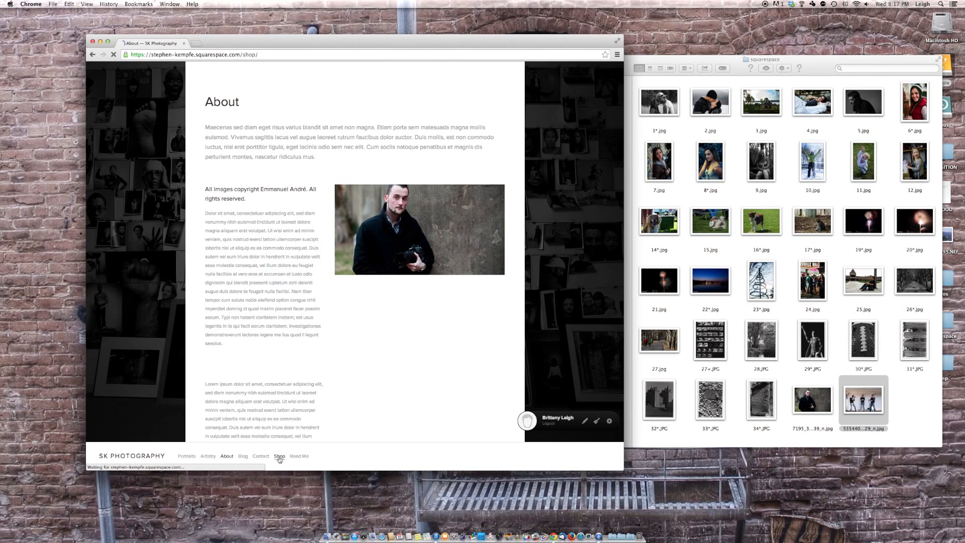